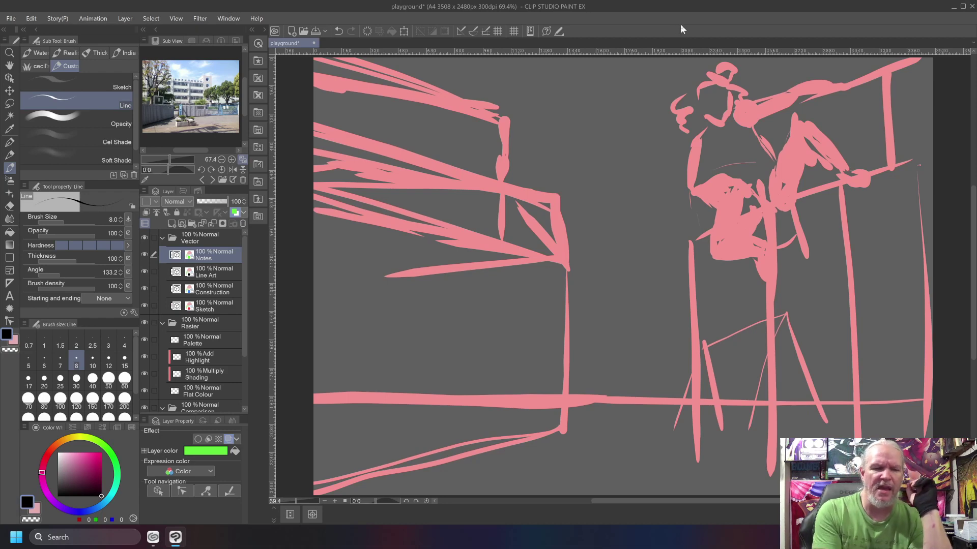
# Step: Open the recent illustration curtaincall2.clip to view its four character poses, and close it again
pyautogui.click(10, 19)
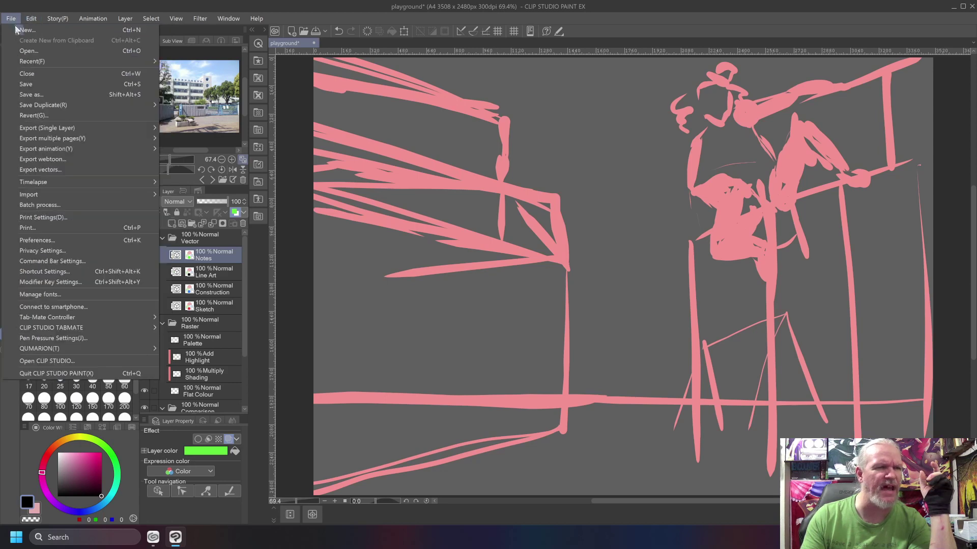
pyautogui.moveTo(39, 62)
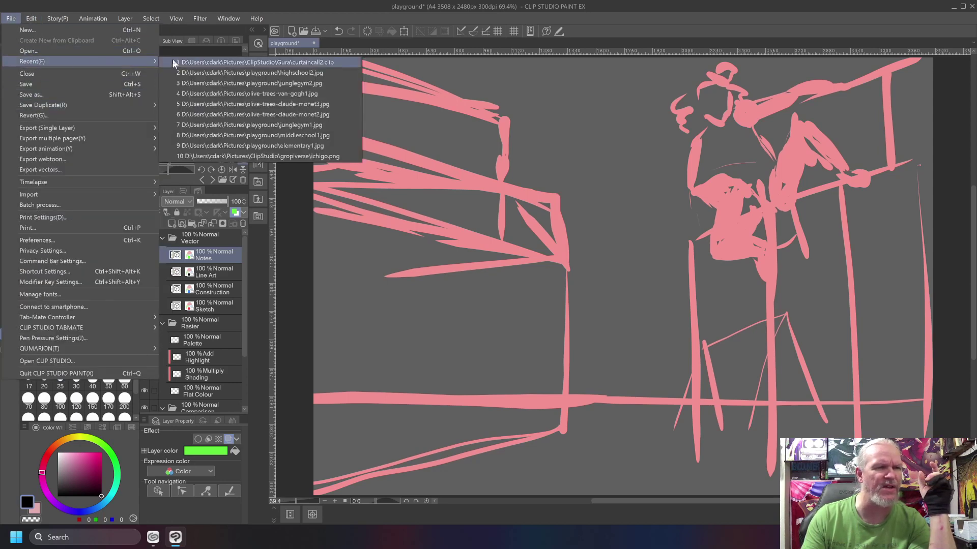
pyautogui.press('Escape')
pyautogui.press('Escape')
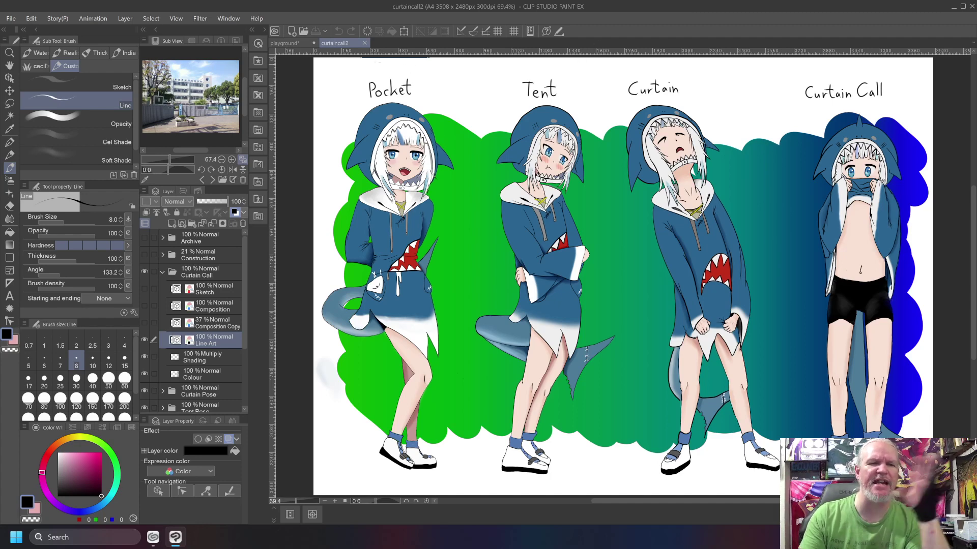
pyautogui.click(364, 44)
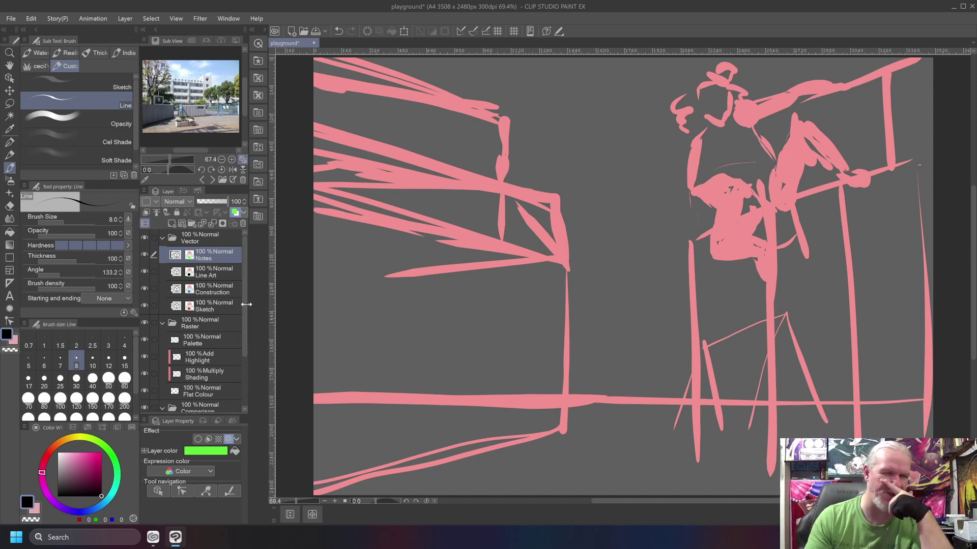
# Step: Show the chiyo layer in the Reference folder to view the character design, and hide it again
pyautogui.moveTo(244, 304); pyautogui.dragTo(246, 357)
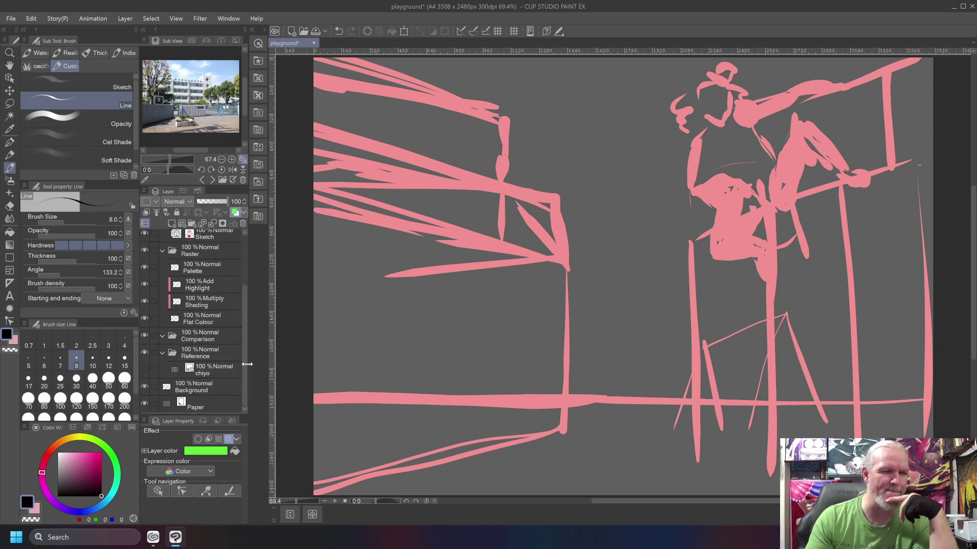
pyautogui.click(210, 368)
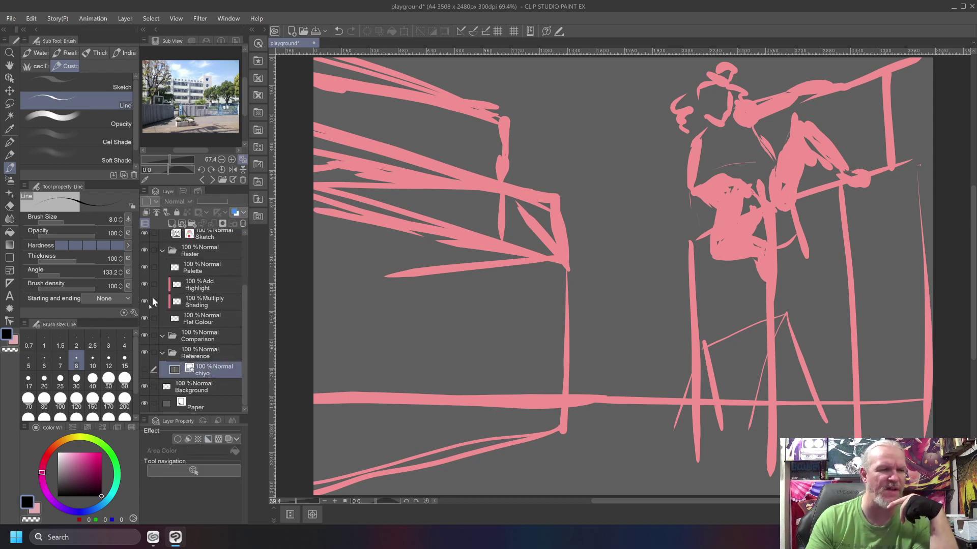
pyautogui.click(146, 370)
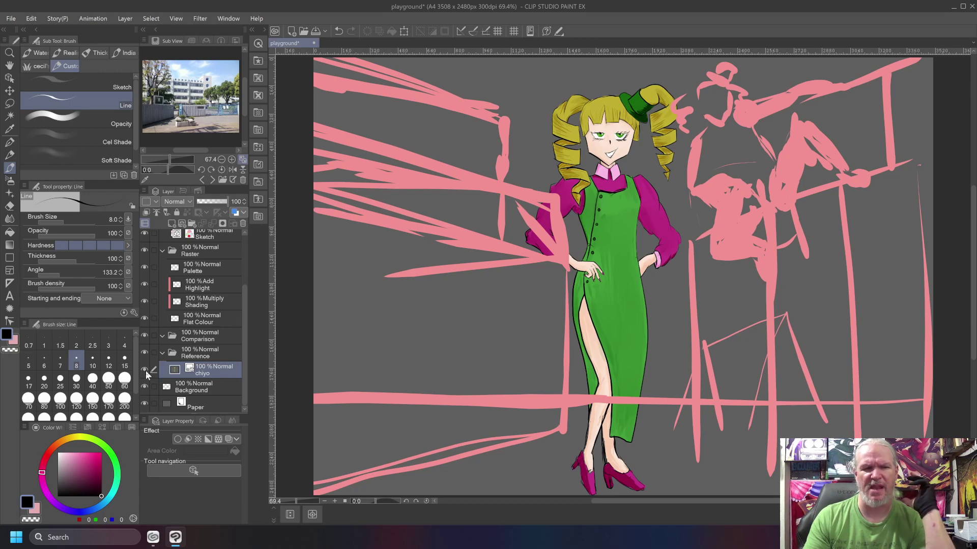
pyautogui.click(146, 370)
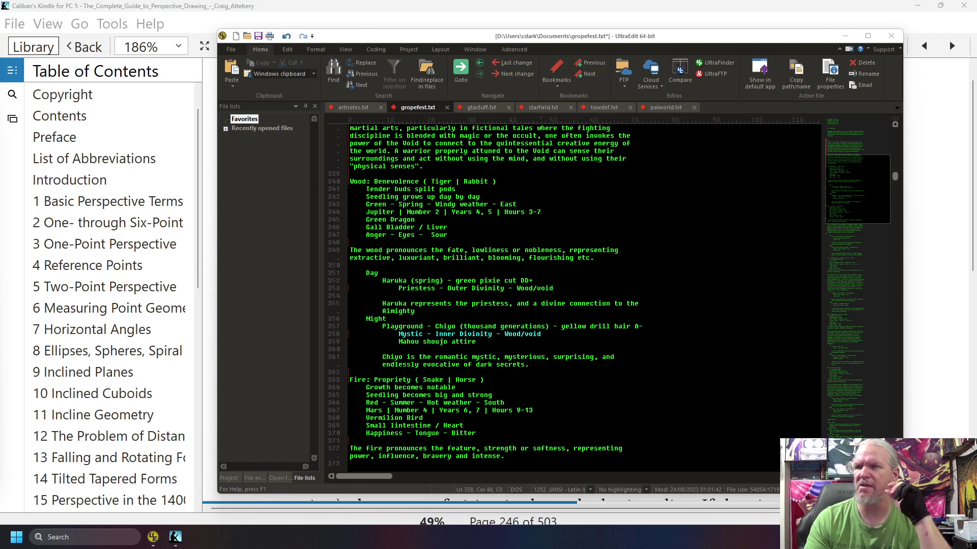
# Step: Switch to the UltraEdit notes and highlight the Night and Playground entries under Wood while reading Chiyo's character description
pyautogui.moveTo(382, 326); pyautogui.dragTo(643, 326)
pyautogui.click(643, 326)
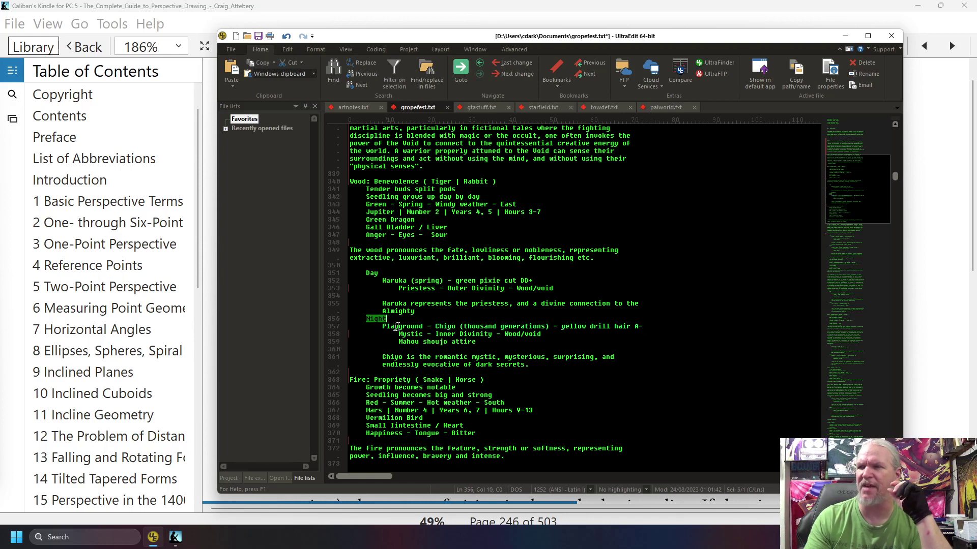
pyautogui.moveTo(382, 327); pyautogui.dragTo(425, 327)
pyautogui.click(419, 334)
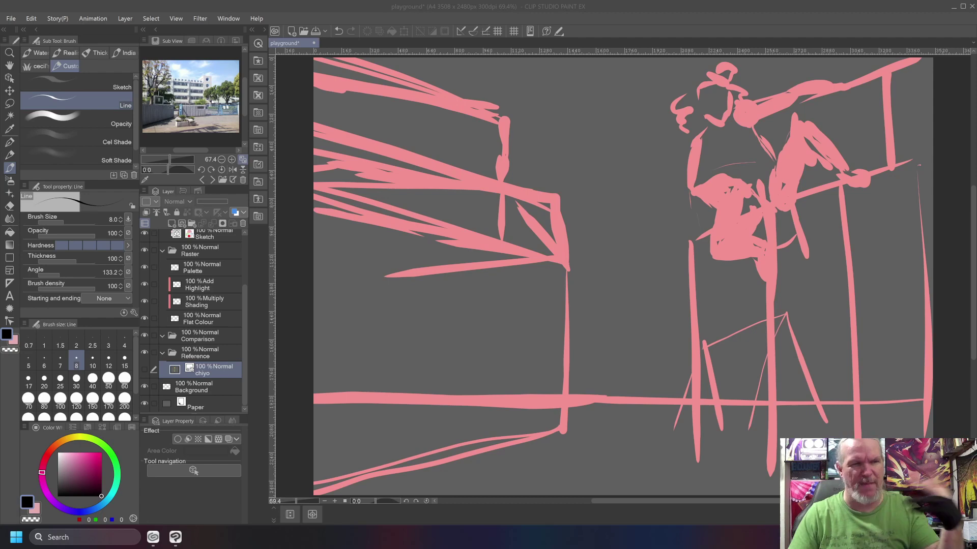
# Step: Browse the Sub View references to Monet's olive trees painting, open olive-trees-claude-monet2.jpg on the canvas and examine it
pyautogui.click(212, 182)
pyautogui.click(212, 181)
pyautogui.click(213, 181)
pyautogui.click(213, 181)
pyautogui.click(213, 181)
pyautogui.click(212, 181)
pyautogui.click(212, 181)
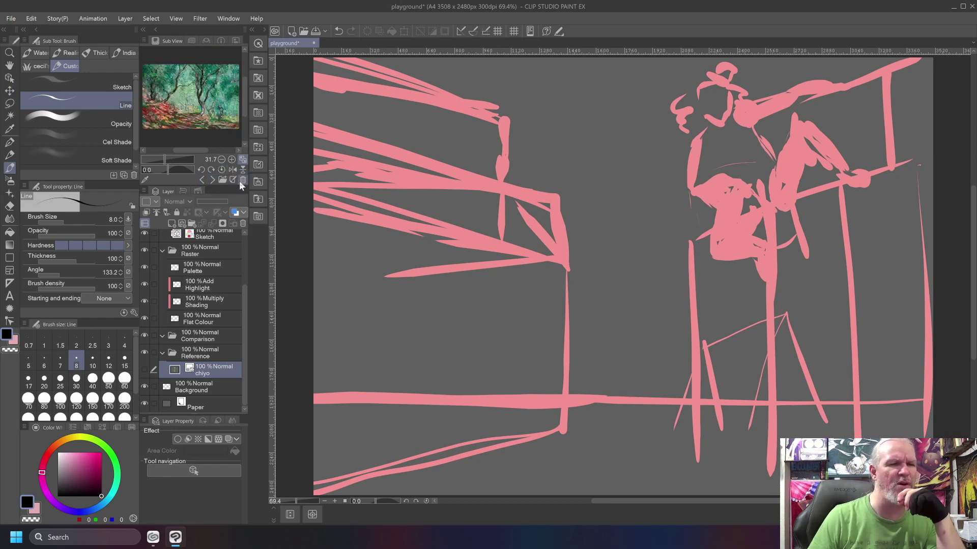
pyautogui.click(232, 180)
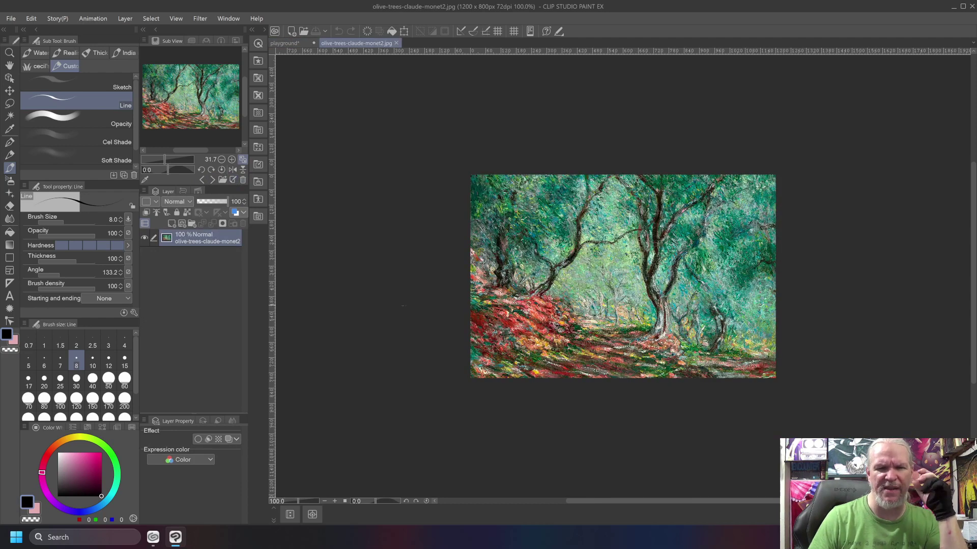
pyautogui.scroll(2, 421, 316)
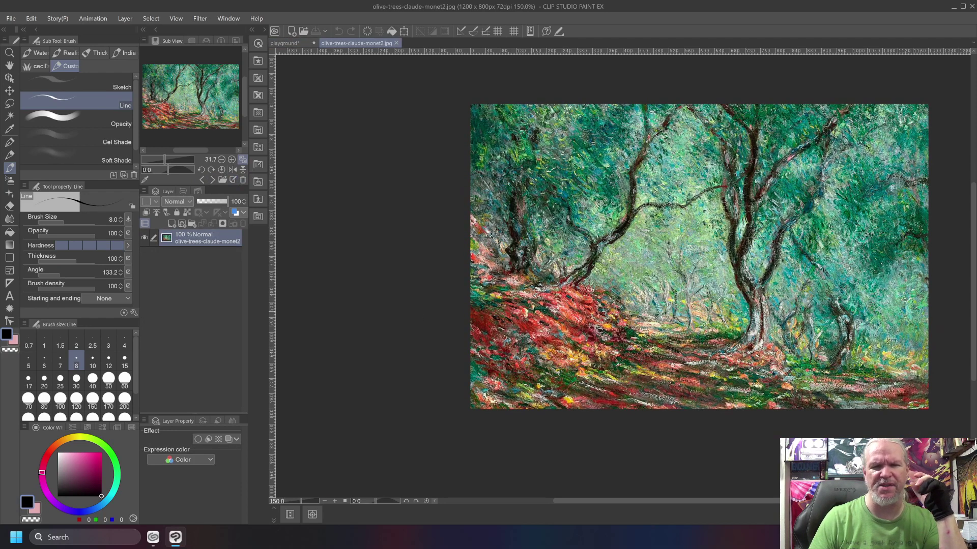
pyautogui.scroll(2, 610, 254)
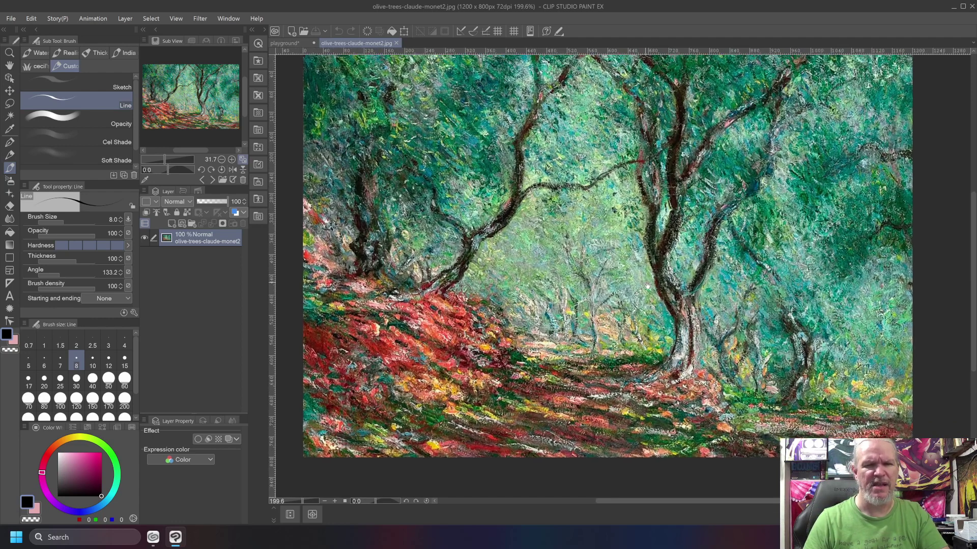
pyautogui.scroll(2, 605, 264)
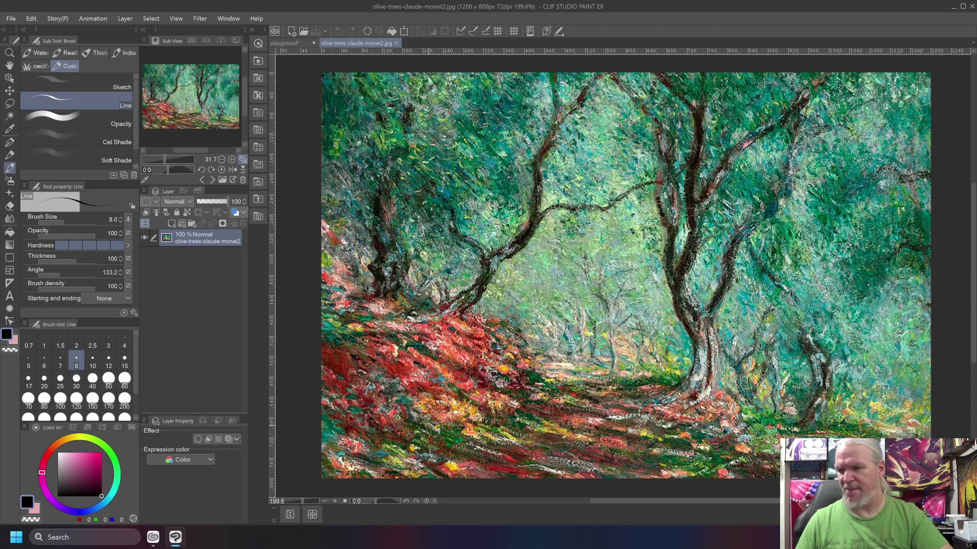
# Step: Trace the large tree's trunk and branches in pink on a new layer over the Monet painting, and clear the strokes
pyautogui.hotkey('ctrl', 'shift', 'n')
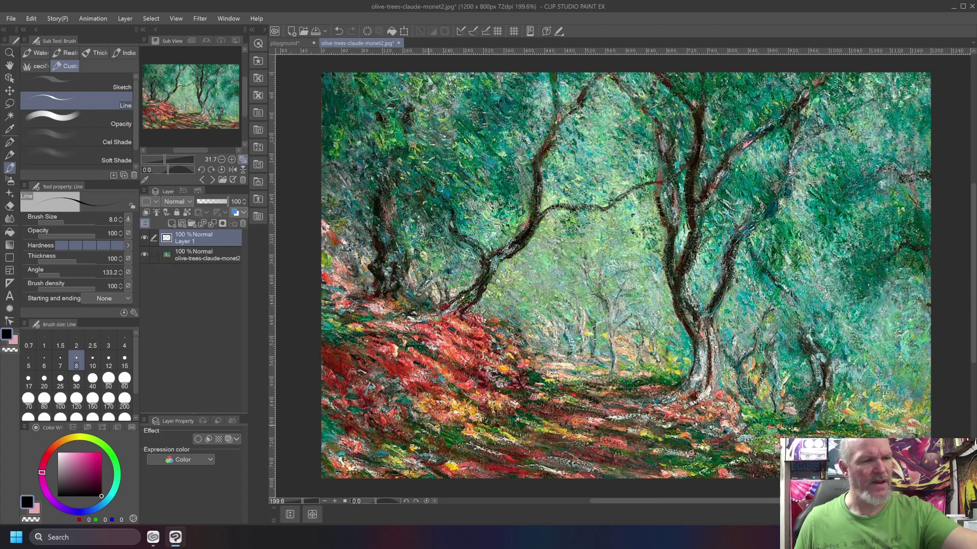
pyautogui.click(82, 460)
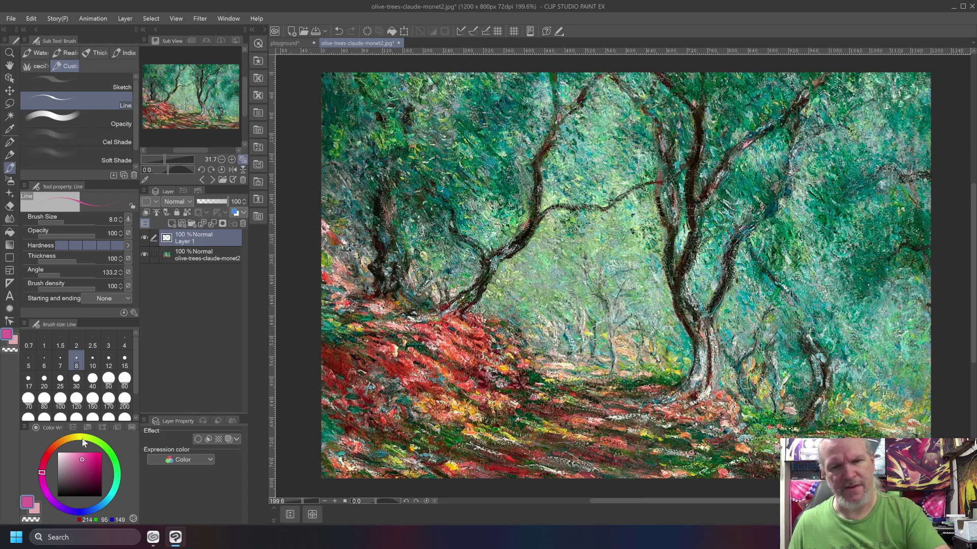
pyautogui.moveTo(674, 393)
pyautogui.mouseDown()
pyautogui.moveTo(686, 381)
pyautogui.moveTo(691, 323)
pyautogui.moveTo(665, 288)
pyautogui.moveTo(656, 173)
pyautogui.moveTo(672, 220)
pyautogui.mouseUp()
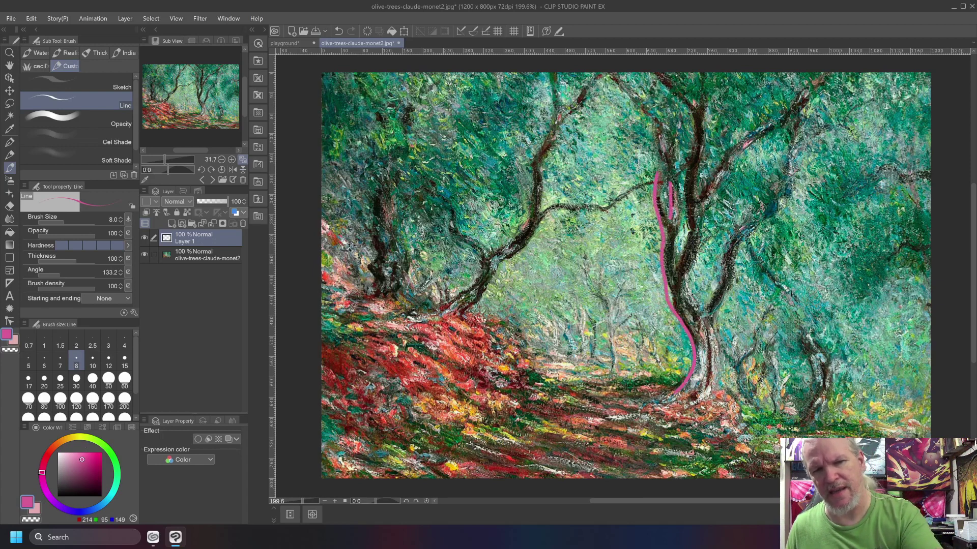
pyautogui.moveTo(677, 178)
pyautogui.mouseDown()
pyautogui.moveTo(676, 267)
pyautogui.moveTo(692, 231)
pyautogui.moveTo(693, 113)
pyautogui.moveTo(697, 178)
pyautogui.moveTo(712, 181)
pyautogui.moveTo(809, 87)
pyautogui.moveTo(726, 177)
pyautogui.moveTo(695, 267)
pyautogui.moveTo(694, 297)
pyautogui.moveTo(707, 313)
pyautogui.moveTo(758, 206)
pyautogui.moveTo(718, 319)
pyautogui.moveTo(728, 390)
pyautogui.moveTo(745, 412)
pyautogui.mouseUp()
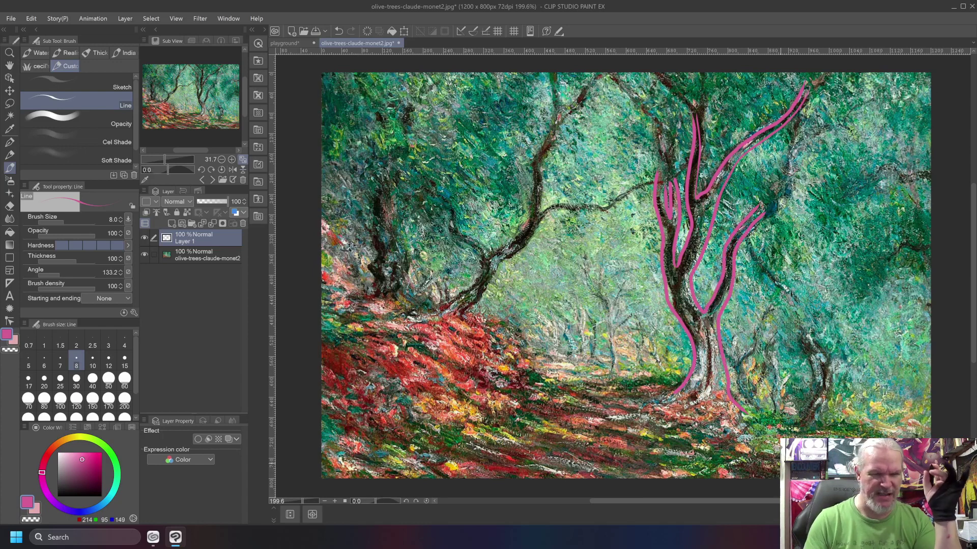
pyautogui.press('Delete')
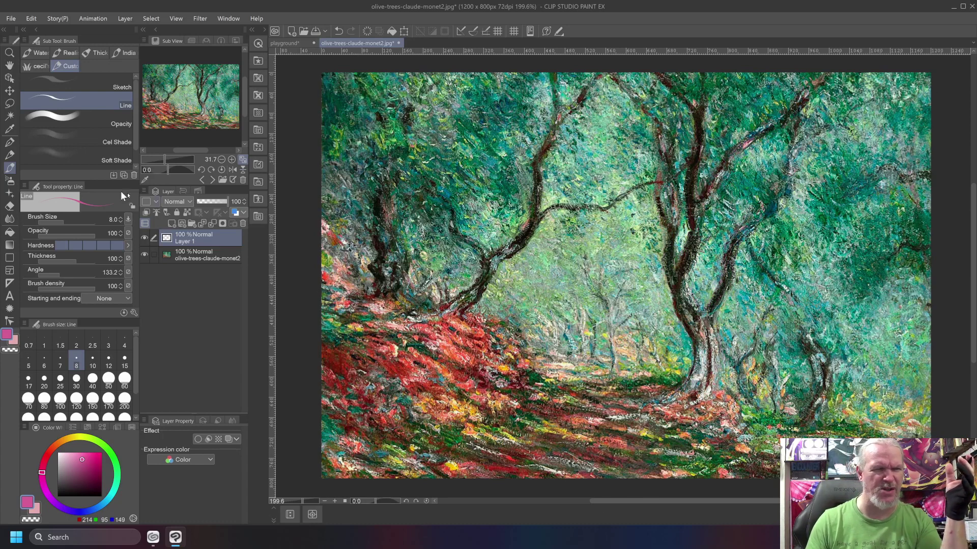
# Step: Open olive-trees-van-gogh1.jpg from the Sub View references on the canvas and examine its tree outlines and brushwork up close
pyautogui.click(212, 181)
pyautogui.click(212, 181)
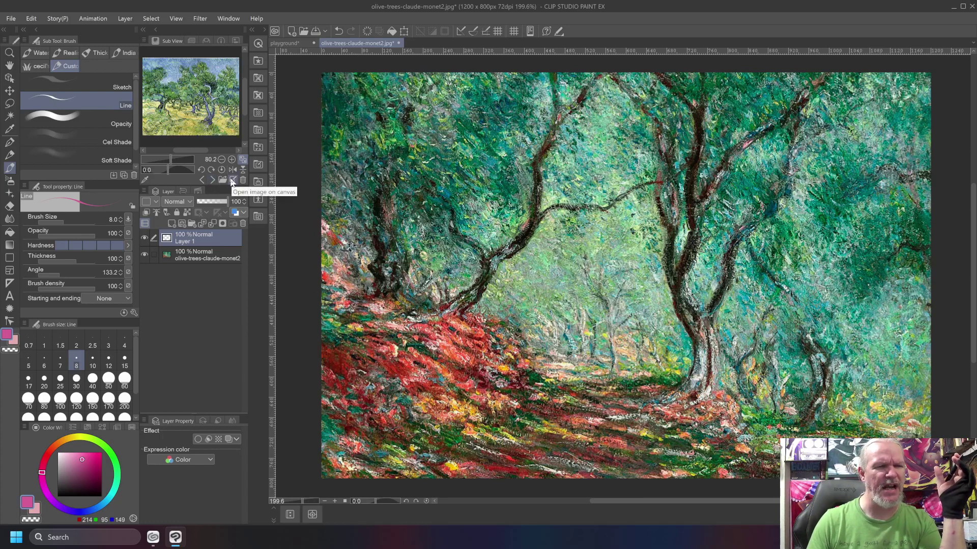
pyautogui.click(232, 181)
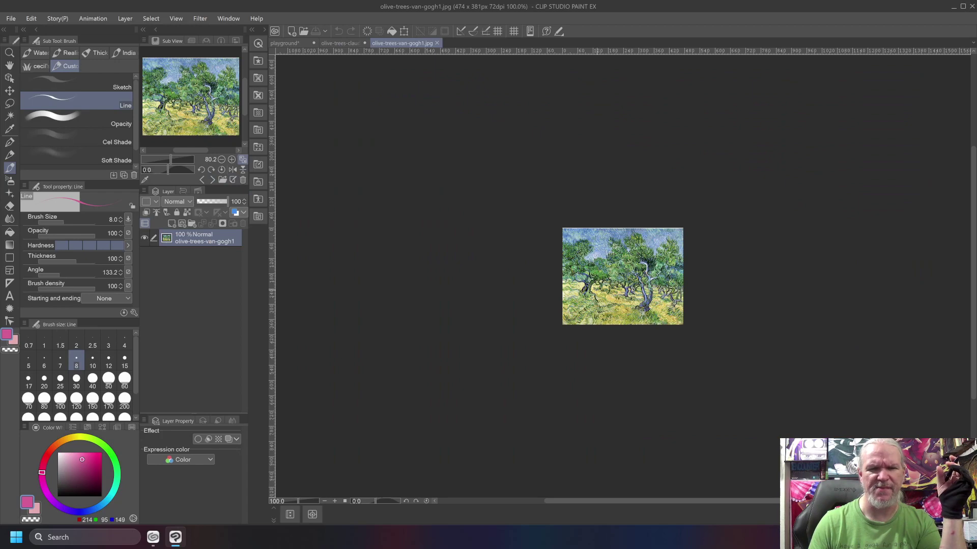
pyautogui.scroll(5, 597, 287)
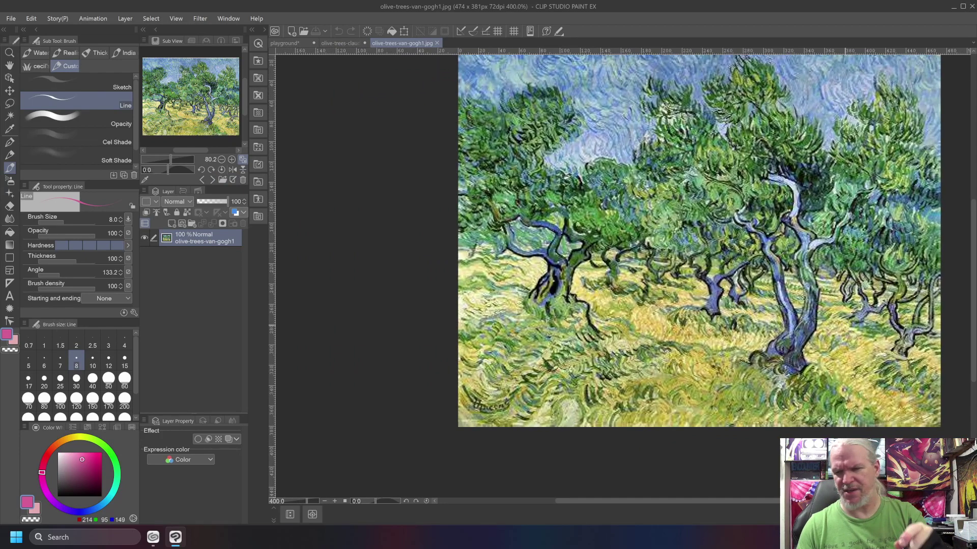
pyautogui.moveTo(845, 325); pyautogui.dragTo(773, 372)
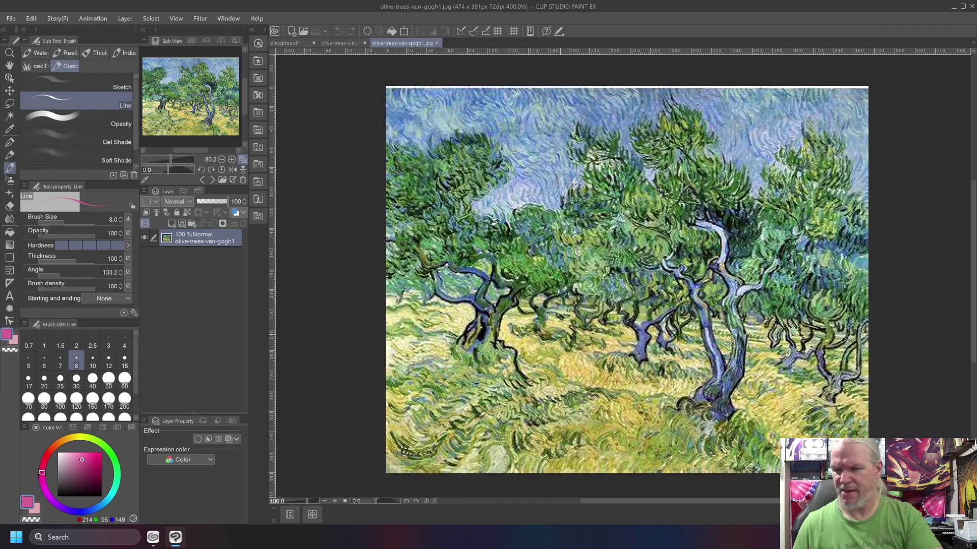
pyautogui.scroll(2, 559, 334)
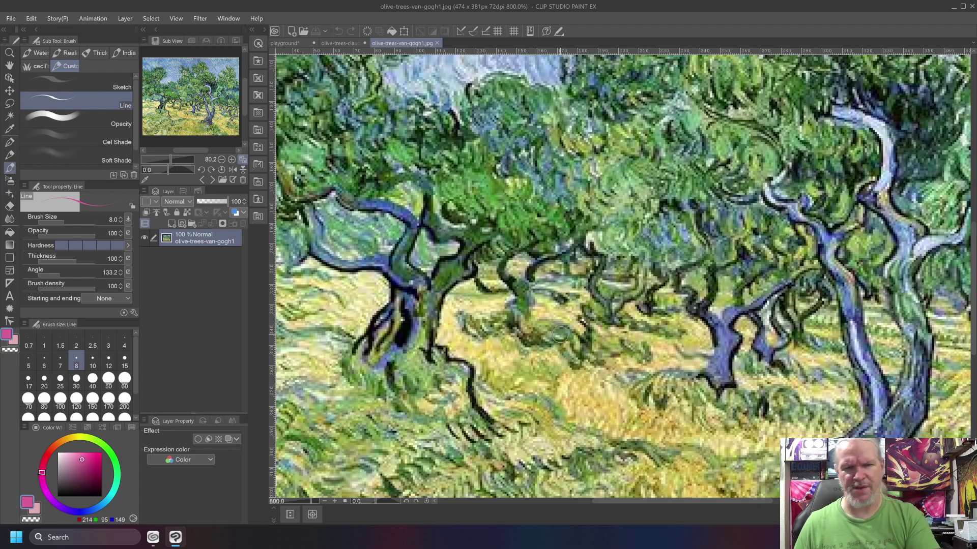
pyautogui.moveTo(560, 334); pyautogui.dragTo(611, 426)
pyautogui.scroll(-3, 611, 426)
pyautogui.scroll(3, 345, 263)
pyautogui.moveTo(345, 263)
pyautogui.mouseDown()
pyautogui.moveTo(410, 323)
pyautogui.moveTo(604, 387)
pyautogui.moveTo(577, 383)
pyautogui.mouseUp()
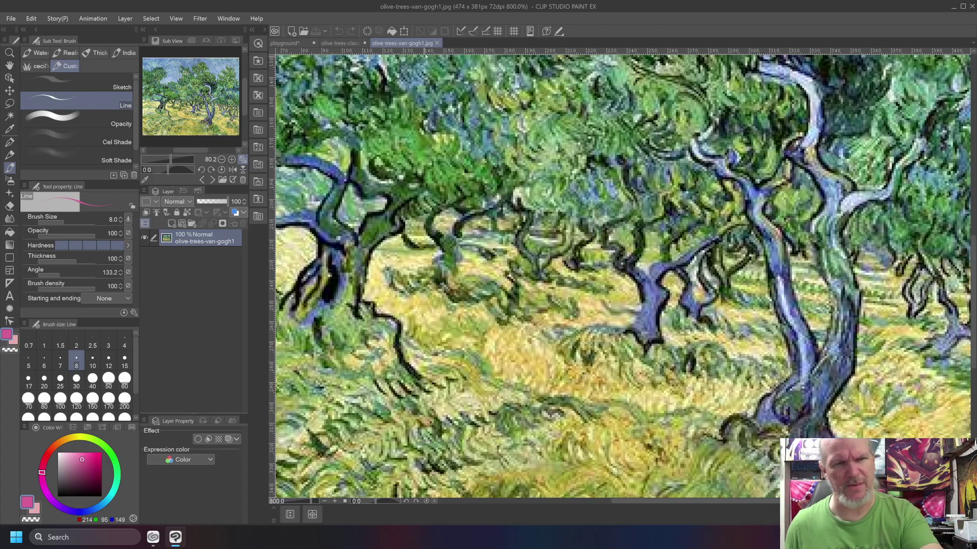
# Step: Close the Van Gogh and Monet paintings without saving the changes to the Monet file
pyautogui.click(436, 43)
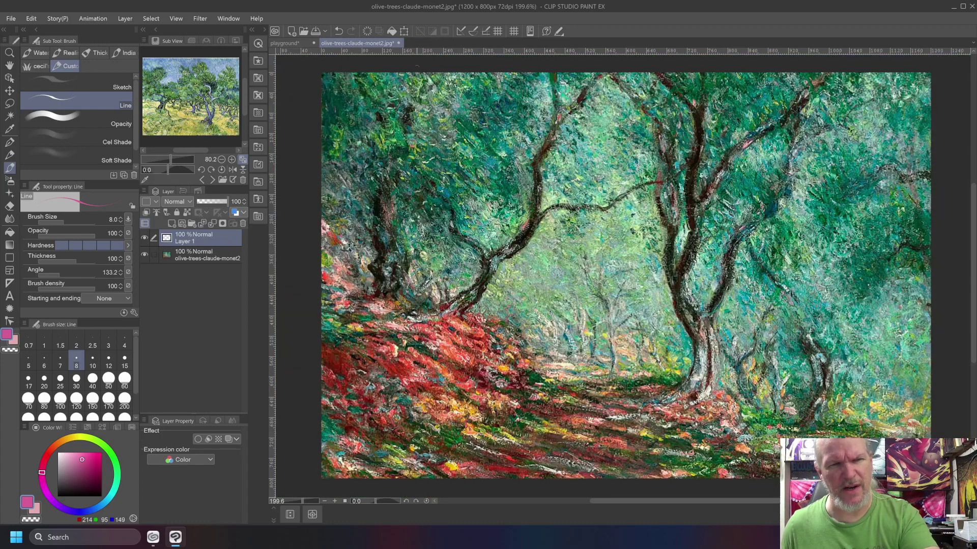
pyautogui.click(397, 43)
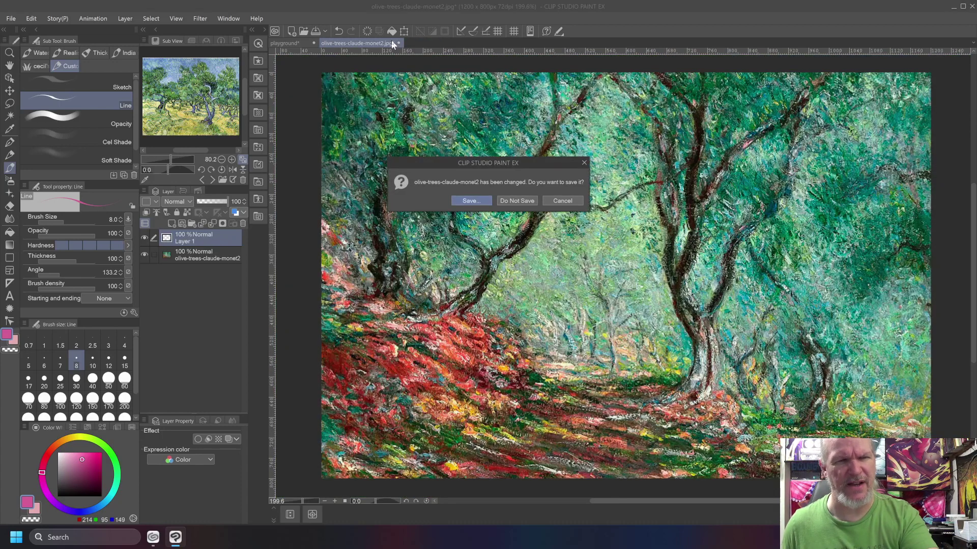
pyautogui.click(517, 200)
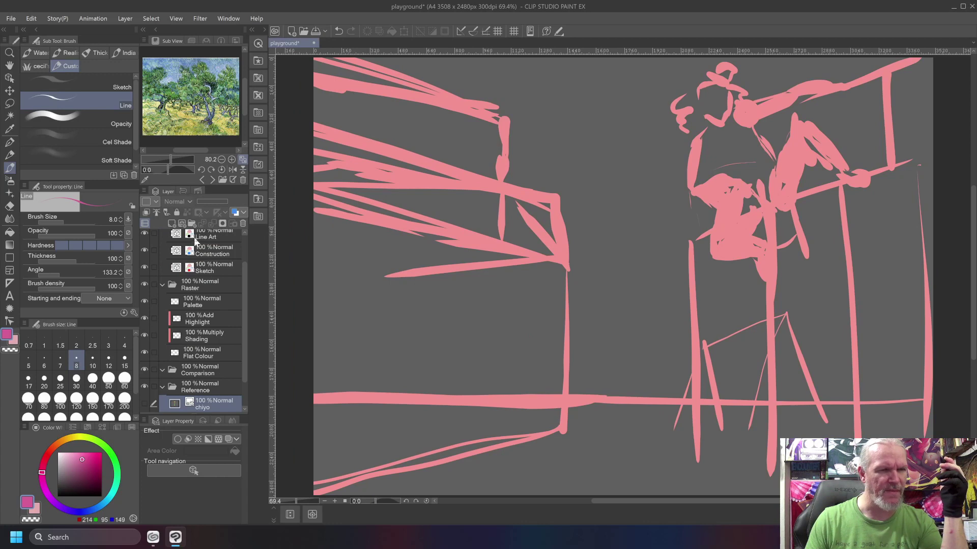
# Step: Make the Notes layer in the Vector folder of the playground drawing the active layer
pyautogui.click(196, 237)
pyautogui.scroll(2, 200, 249)
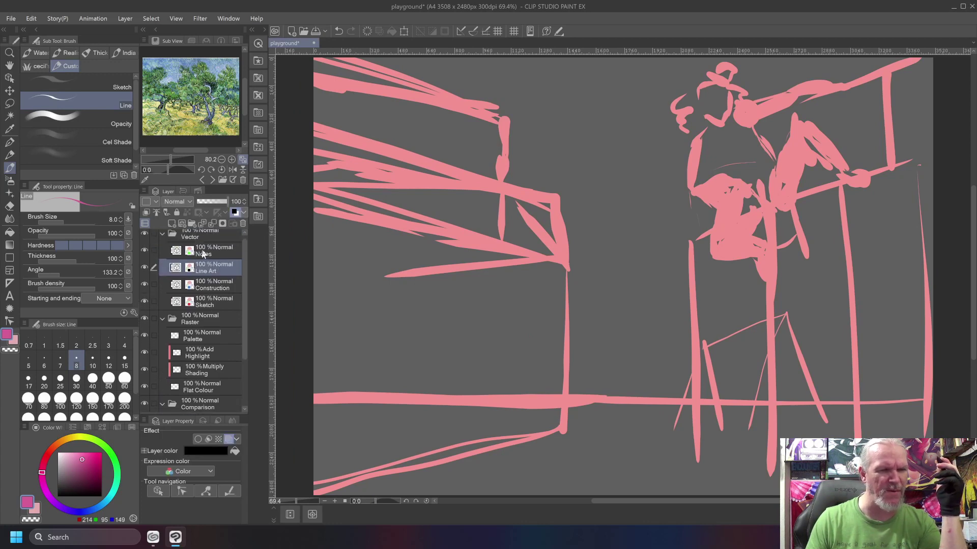
pyautogui.click(203, 253)
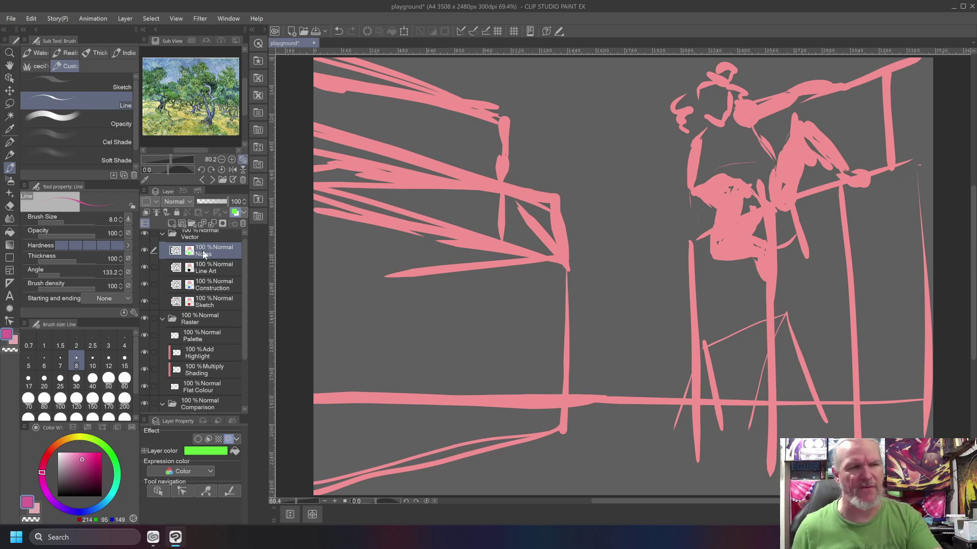
# Step: Reopen olive-trees-claude-monet2.jpg from the Sub View references on the canvas and add a new layer above the painting
pyautogui.click(200, 181)
pyautogui.click(200, 181)
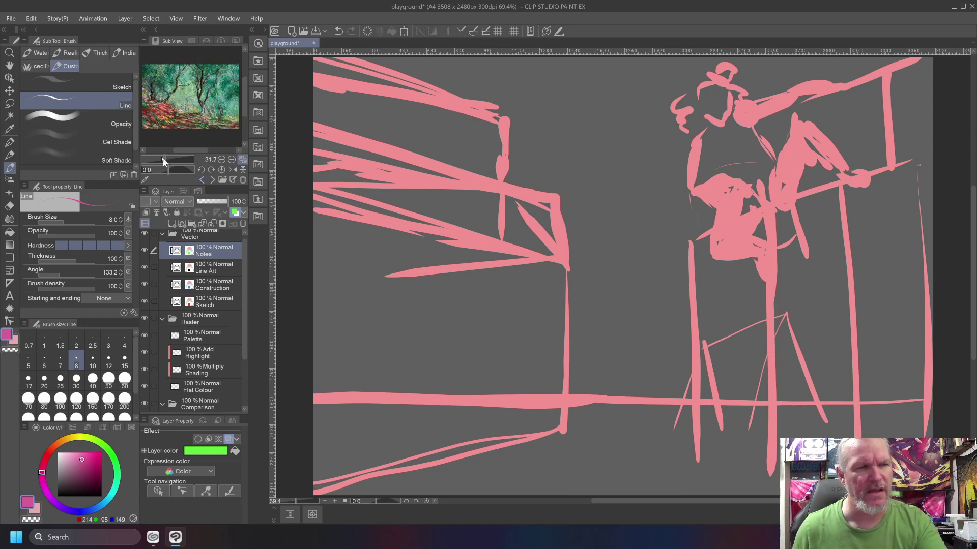
pyautogui.click(233, 180)
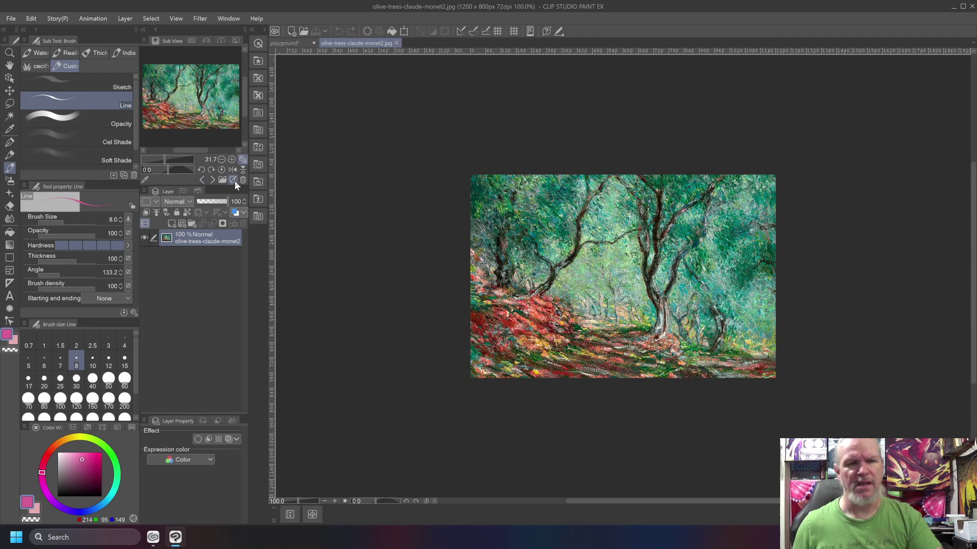
pyautogui.hotkey('ctrl', 'shift', 'n')
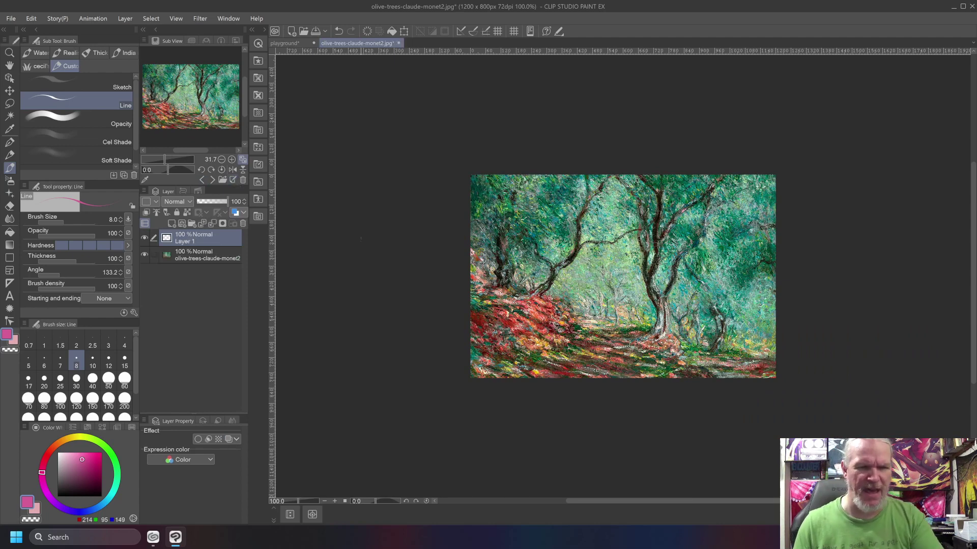
pyautogui.scroll(2, 488, 270)
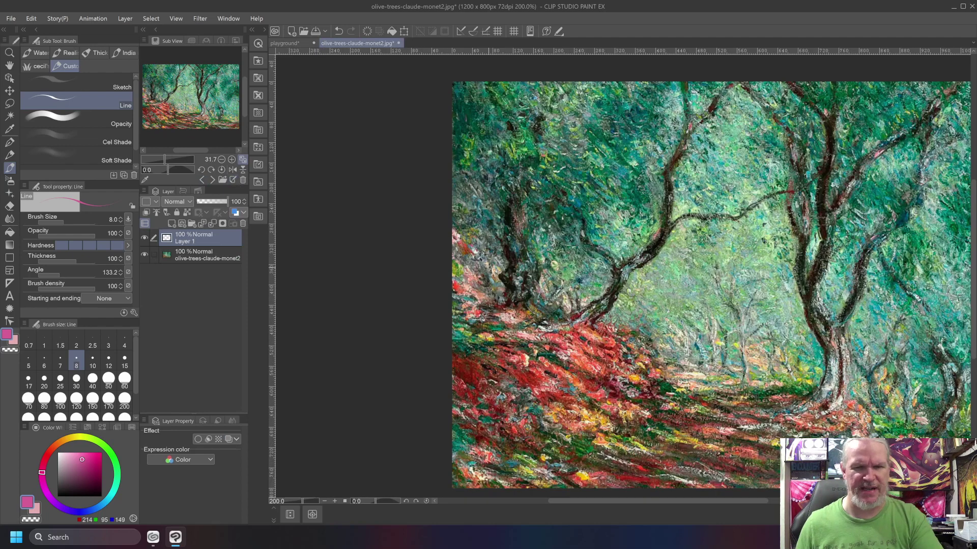
# Step: Outline and circle the bright clearing between the trees in the Monet painting, and trace both edges of the path leading to it
pyautogui.moveTo(489, 269)
pyautogui.mouseDown()
pyautogui.moveTo(352, 242)
pyautogui.moveTo(364, 263)
pyautogui.mouseUp()
pyautogui.moveTo(666, 186)
pyautogui.mouseDown()
pyautogui.moveTo(560, 222)
pyautogui.moveTo(481, 315)
pyautogui.moveTo(557, 361)
pyautogui.moveTo(653, 379)
pyautogui.moveTo(692, 370)
pyautogui.moveTo(658, 205)
pyautogui.mouseUp()
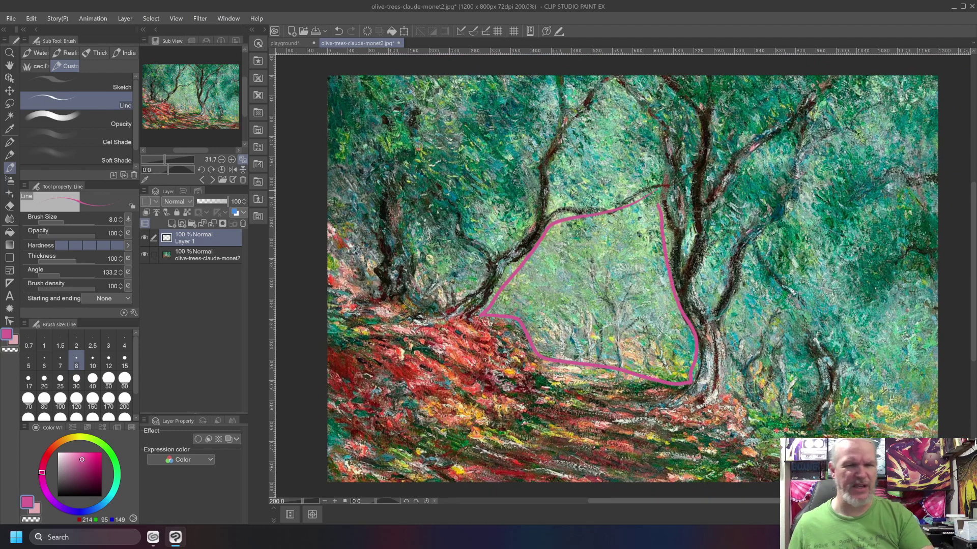
pyautogui.moveTo(534, 241)
pyautogui.mouseDown()
pyautogui.moveTo(527, 356)
pyautogui.moveTo(686, 234)
pyautogui.moveTo(509, 356)
pyautogui.moveTo(695, 315)
pyautogui.mouseUp()
pyautogui.moveTo(681, 385)
pyautogui.mouseDown()
pyautogui.moveTo(698, 433)
pyautogui.moveTo(732, 470)
pyautogui.mouseUp()
pyautogui.moveTo(555, 379)
pyautogui.mouseDown()
pyautogui.moveTo(463, 454)
pyautogui.moveTo(392, 480)
pyautogui.mouseUp()
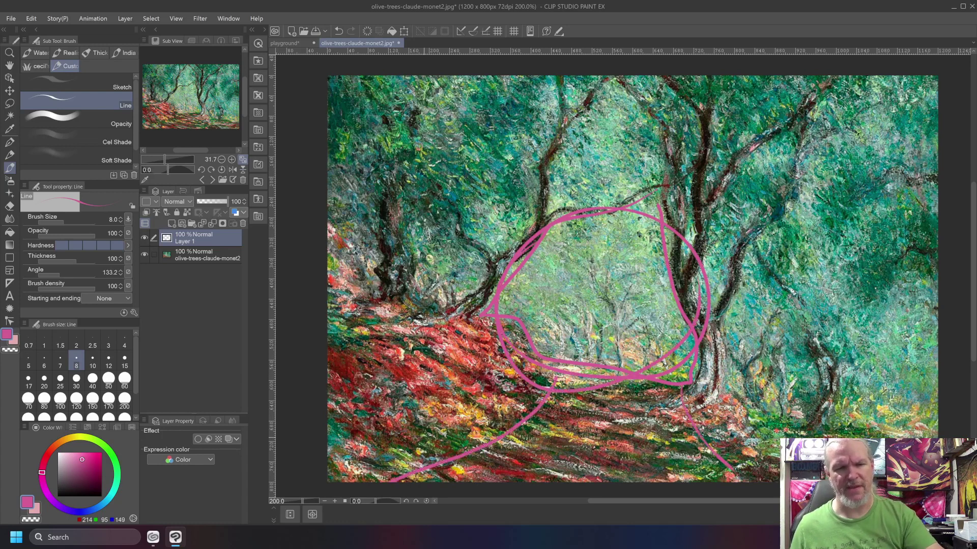
# Step: Trace the hillside ridge, the main tree trunks and the bush at the painting's lower right edge to mark the lines around the clearing
pyautogui.moveTo(543, 382)
pyautogui.mouseDown()
pyautogui.moveTo(499, 316)
pyautogui.moveTo(420, 339)
pyautogui.moveTo(328, 351)
pyautogui.mouseUp()
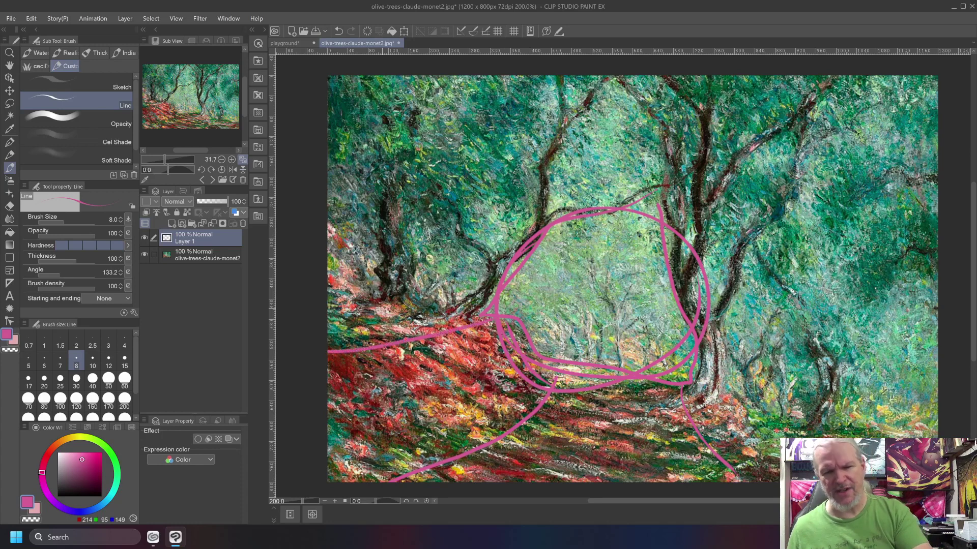
pyautogui.moveTo(701, 404); pyautogui.dragTo(678, 234)
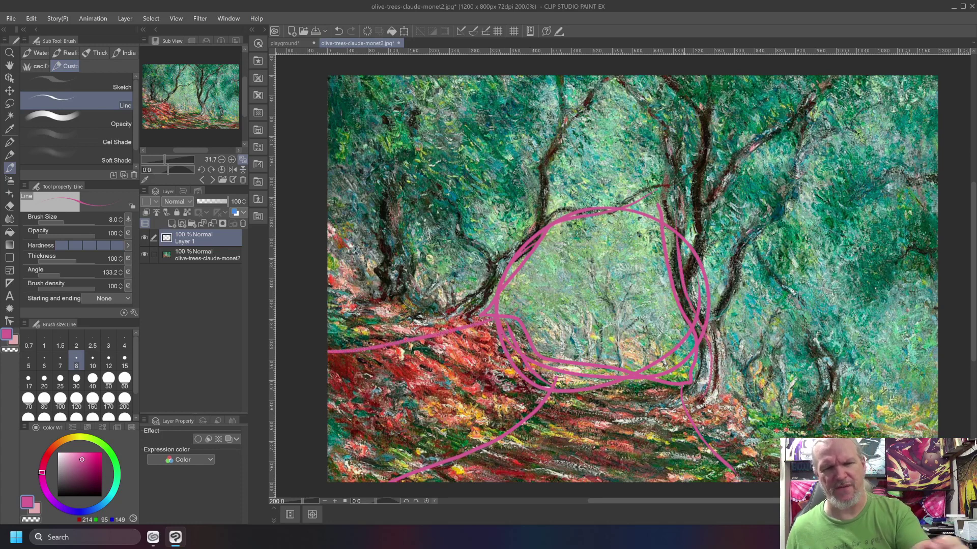
pyautogui.moveTo(475, 300); pyautogui.dragTo(560, 142)
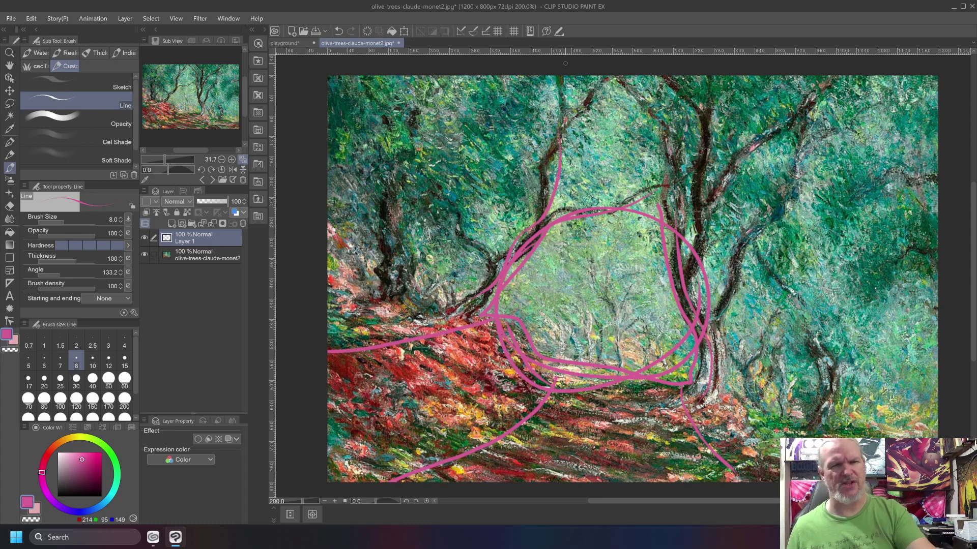
pyautogui.moveTo(820, 432)
pyautogui.mouseDown()
pyautogui.moveTo(785, 290)
pyautogui.moveTo(763, 249)
pyautogui.mouseUp()
pyautogui.moveTo(873, 422)
pyautogui.mouseDown()
pyautogui.moveTo(898, 344)
pyautogui.moveTo(931, 427)
pyautogui.moveTo(905, 331)
pyautogui.mouseUp()
pyautogui.moveTo(393, 294); pyautogui.dragTo(388, 120)
pyautogui.moveTo(456, 216); pyautogui.dragTo(476, 257)
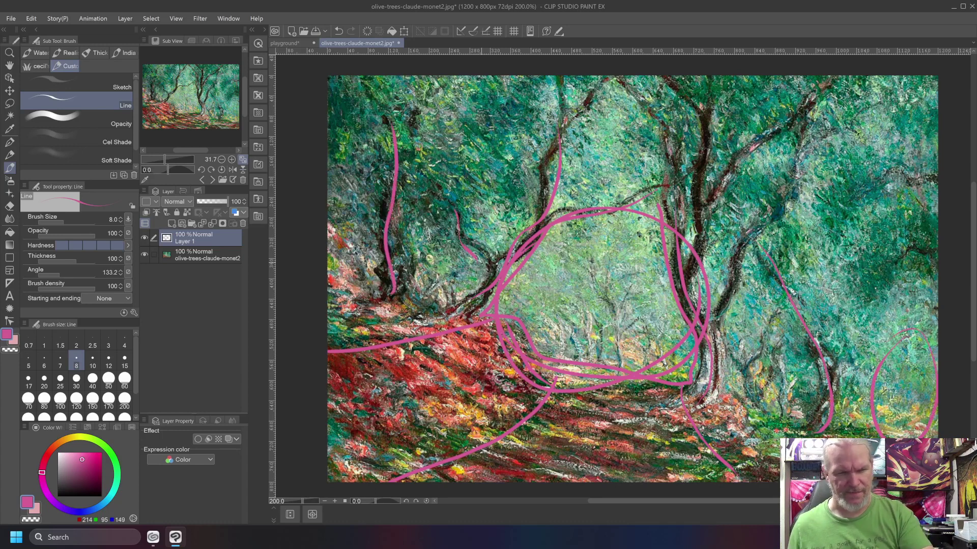
# Step: Circle the clearing again and loop around the surrounding foliage and foreground to mark them as large framing masses
pyautogui.moveTo(623, 222)
pyautogui.mouseDown()
pyautogui.moveTo(565, 231)
pyautogui.moveTo(529, 356)
pyautogui.moveTo(695, 300)
pyautogui.moveTo(555, 219)
pyautogui.mouseUp()
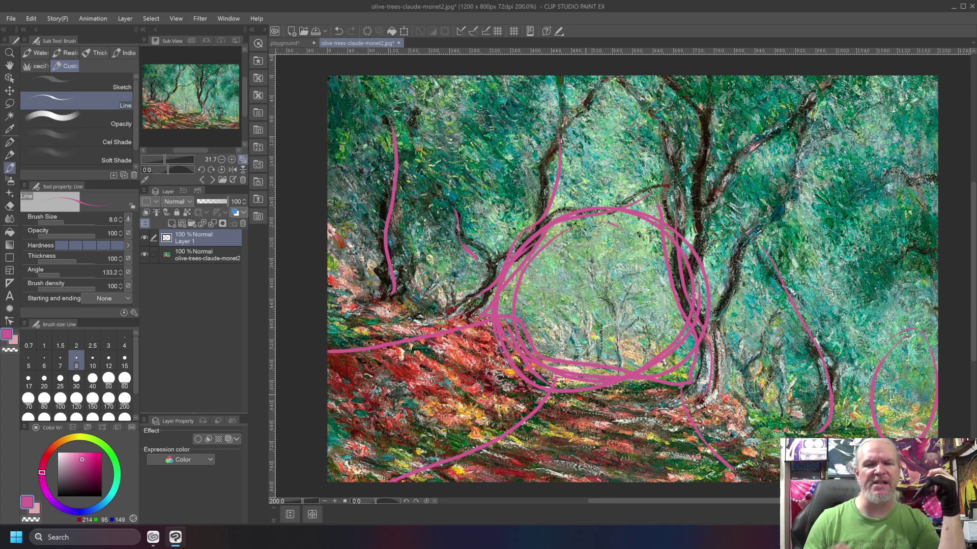
pyautogui.moveTo(931, 432)
pyautogui.mouseDown()
pyautogui.moveTo(930, 305)
pyautogui.moveTo(865, 140)
pyautogui.moveTo(448, 84)
pyautogui.moveTo(347, 232)
pyautogui.moveTo(444, 317)
pyautogui.moveTo(625, 186)
pyautogui.moveTo(732, 342)
pyautogui.moveTo(814, 433)
pyautogui.mouseUp()
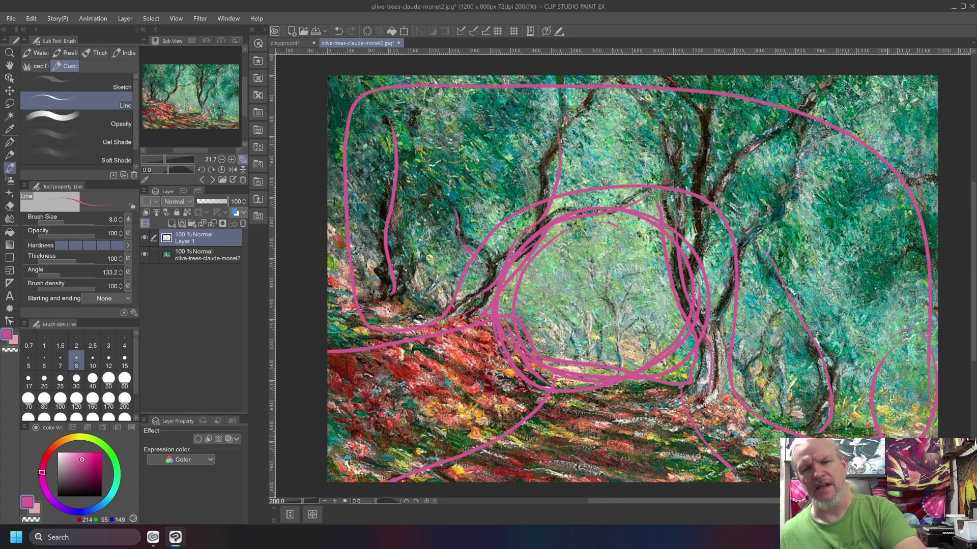
pyautogui.moveTo(473, 351)
pyautogui.mouseDown()
pyautogui.moveTo(636, 414)
pyautogui.moveTo(676, 475)
pyautogui.moveTo(376, 467)
pyautogui.moveTo(371, 341)
pyautogui.mouseUp()
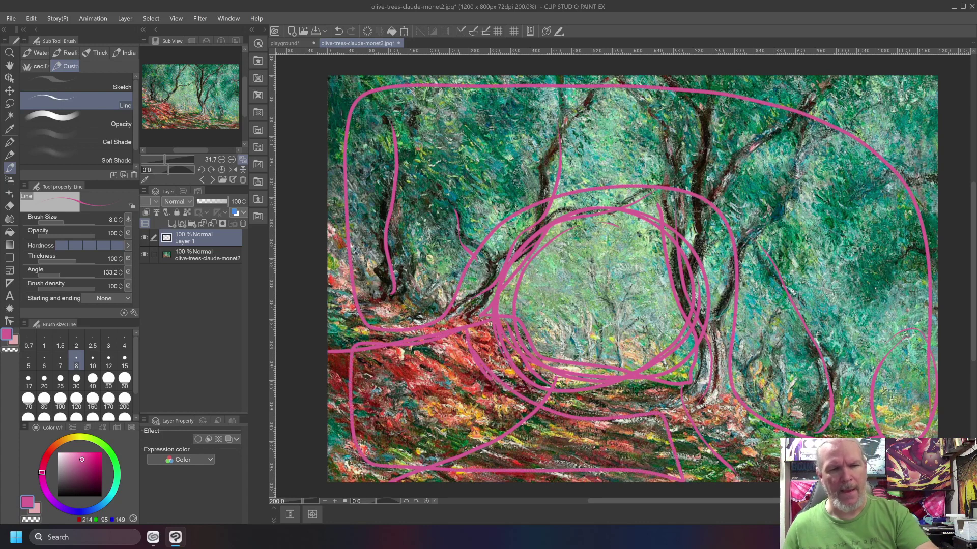
pyautogui.moveTo(557, 252)
pyautogui.mouseDown()
pyautogui.moveTo(534, 343)
pyautogui.moveTo(633, 224)
pyautogui.moveTo(560, 374)
pyautogui.mouseUp()
pyautogui.moveTo(356, 326)
pyautogui.mouseDown()
pyautogui.moveTo(339, 208)
pyautogui.moveTo(539, 83)
pyautogui.moveTo(875, 128)
pyautogui.moveTo(913, 432)
pyautogui.moveTo(904, 104)
pyautogui.moveTo(395, 91)
pyautogui.mouseUp()
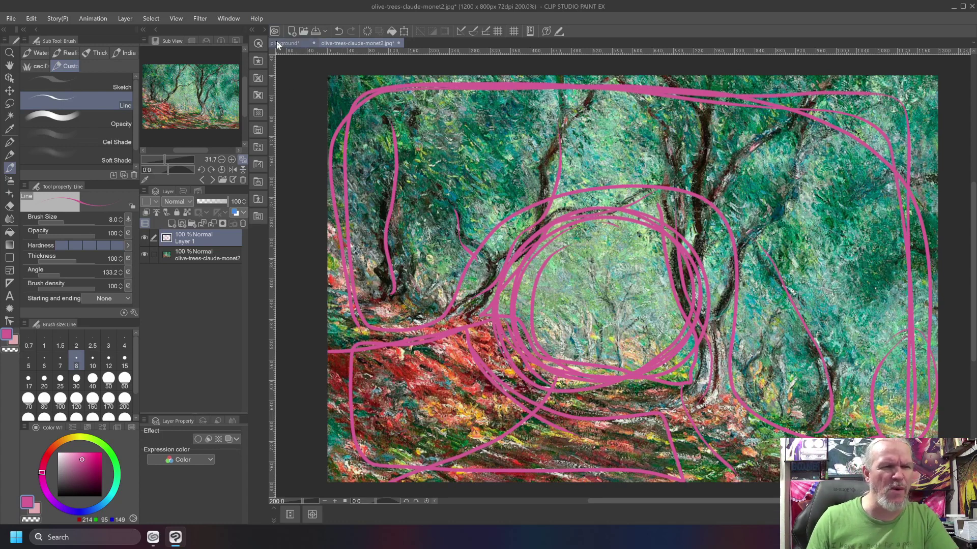
# Step: Close olive-trees-claude-monet2.jpg without saving the changes and return to the playground drawing
pyautogui.click(399, 43)
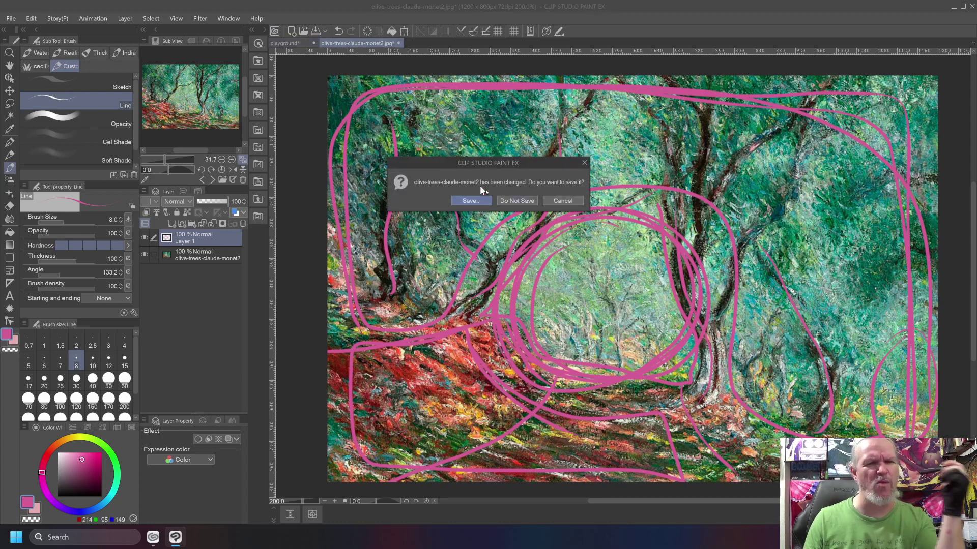
pyautogui.click(524, 203)
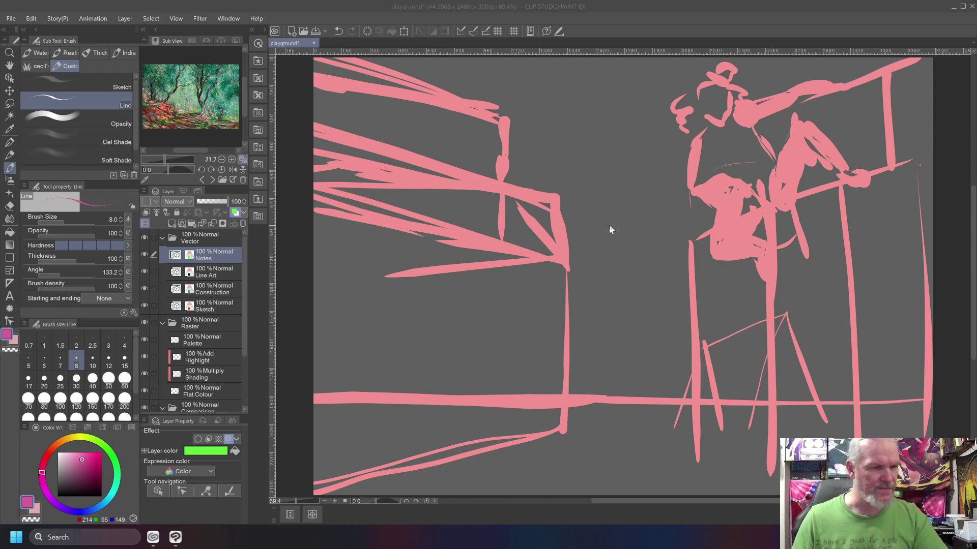
# Step: Set the drawing colour to black and sketch a ground line, a standing viewer and a horizontal eye-level line on the Notes layer
pyautogui.click(101, 495)
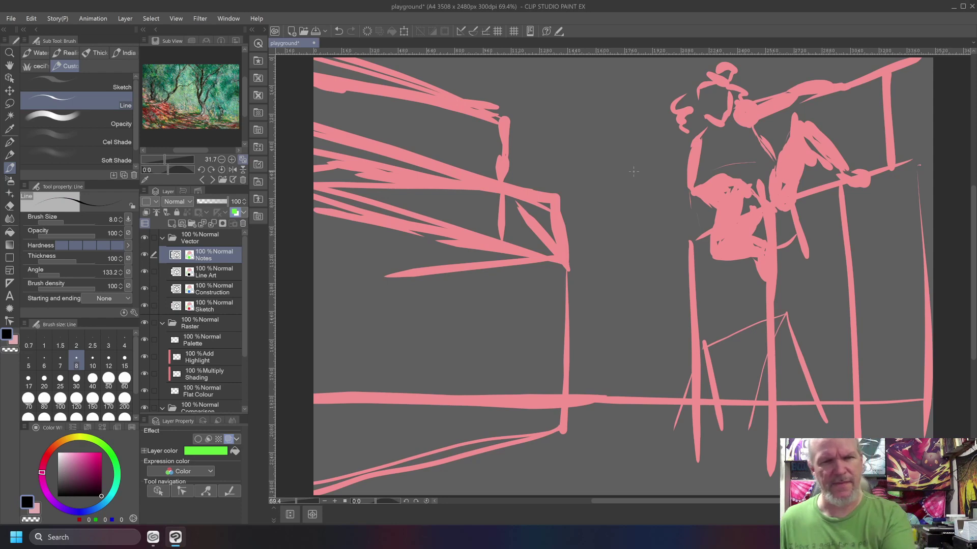
pyautogui.moveTo(675, 175); pyautogui.dragTo(522, 172)
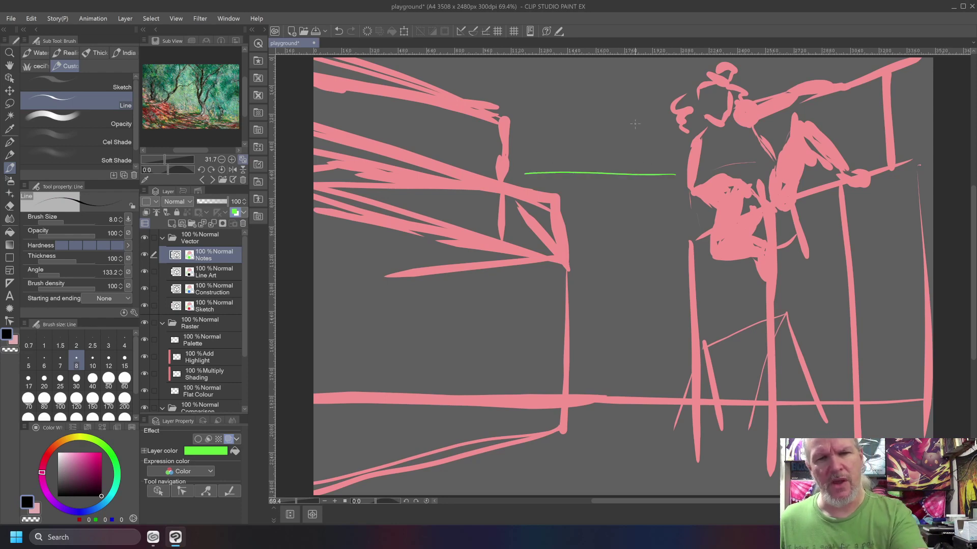
pyautogui.moveTo(635, 105); pyautogui.dragTo(644, 173)
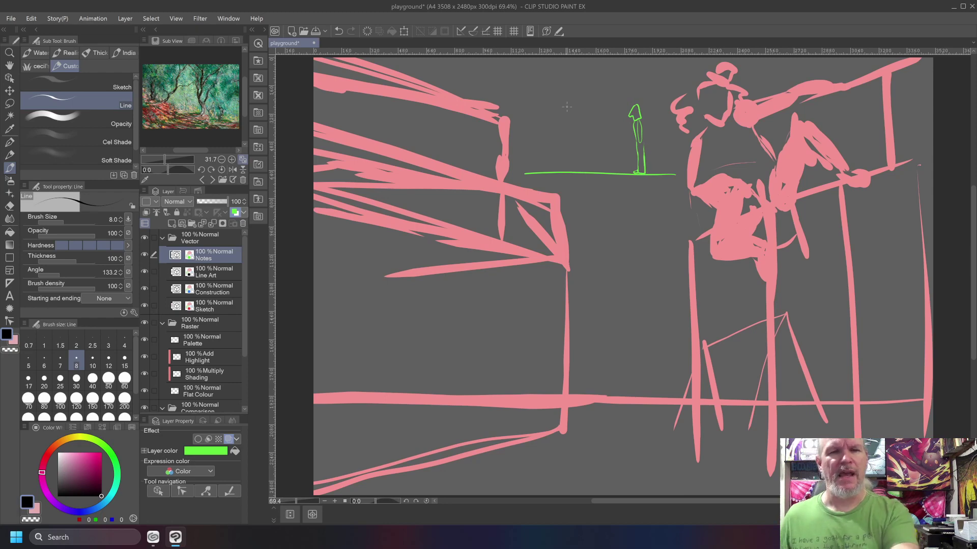
pyautogui.moveTo(616, 111); pyautogui.dragTo(432, 118)
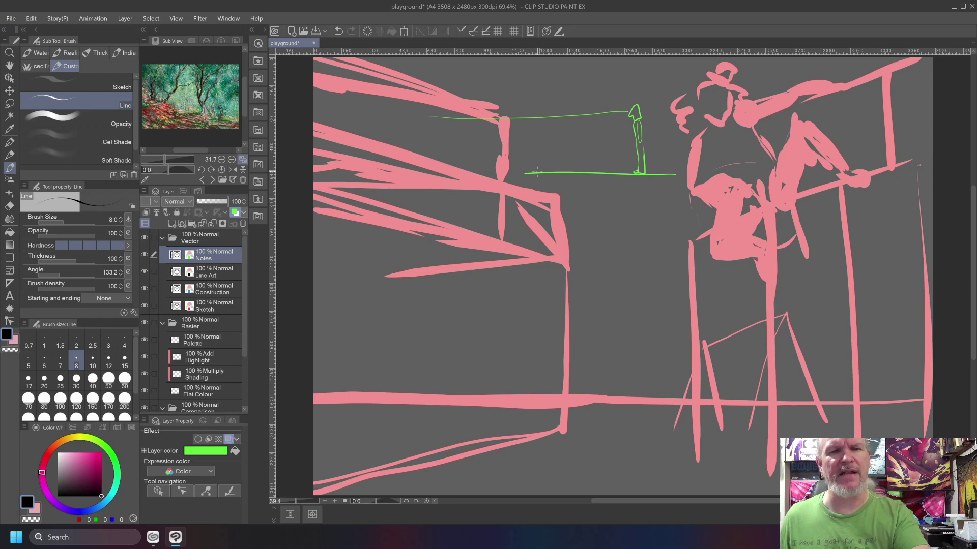
# Step: Sketch a tall block on the ground line facing the viewer, with a smaller framed seat and a seated figure on top
pyautogui.moveTo(539, 175)
pyautogui.mouseDown()
pyautogui.moveTo(529, 106)
pyautogui.moveTo(478, 103)
pyautogui.moveTo(456, 105)
pyautogui.moveTo(458, 178)
pyautogui.mouseUp()
pyautogui.moveTo(515, 102)
pyautogui.mouseDown()
pyautogui.moveTo(514, 80)
pyautogui.moveTo(492, 74)
pyautogui.moveTo(475, 76)
pyautogui.moveTo(469, 99)
pyautogui.mouseUp()
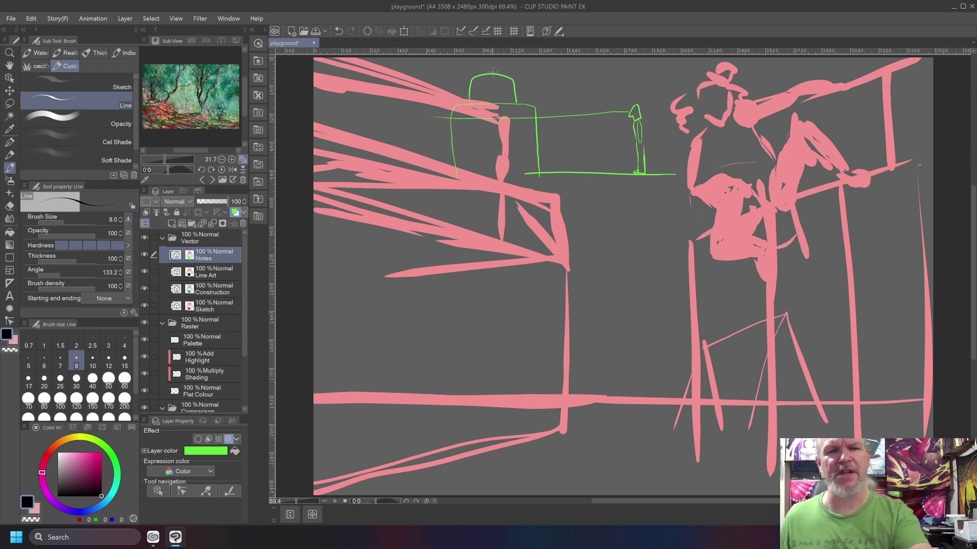
pyautogui.moveTo(492, 67)
pyautogui.mouseDown()
pyautogui.moveTo(487, 107)
pyautogui.moveTo(477, 108)
pyautogui.moveTo(480, 99)
pyautogui.moveTo(475, 122)
pyautogui.mouseUp()
pyautogui.moveTo(492, 80)
pyautogui.mouseDown()
pyautogui.moveTo(497, 102)
pyautogui.moveTo(515, 82)
pyautogui.mouseUp()
pyautogui.moveTo(495, 92); pyautogui.dragTo(512, 84)
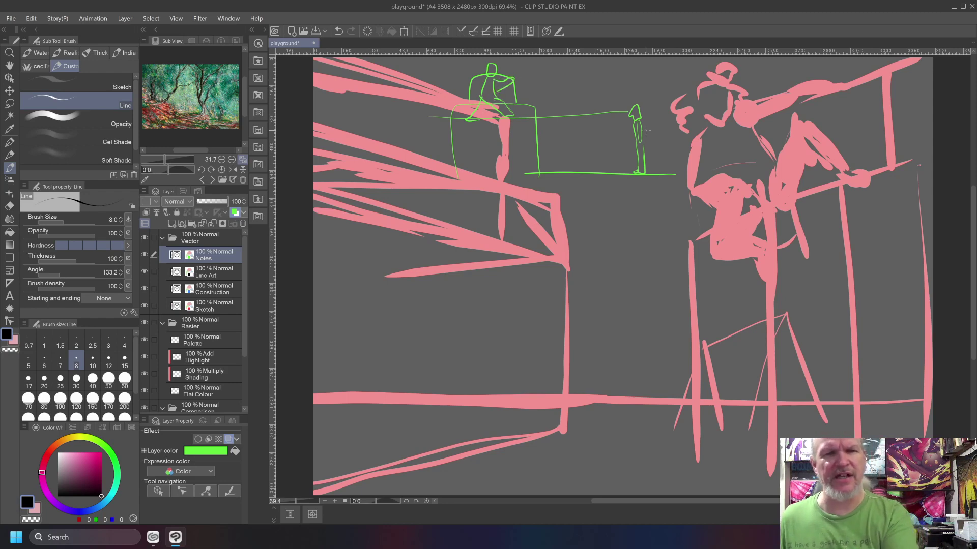
# Step: Draw sight lines fanning from the standing viewer's head to the seated figure and block, and circle the figure's base
pyautogui.moveTo(631, 110); pyautogui.dragTo(502, 72)
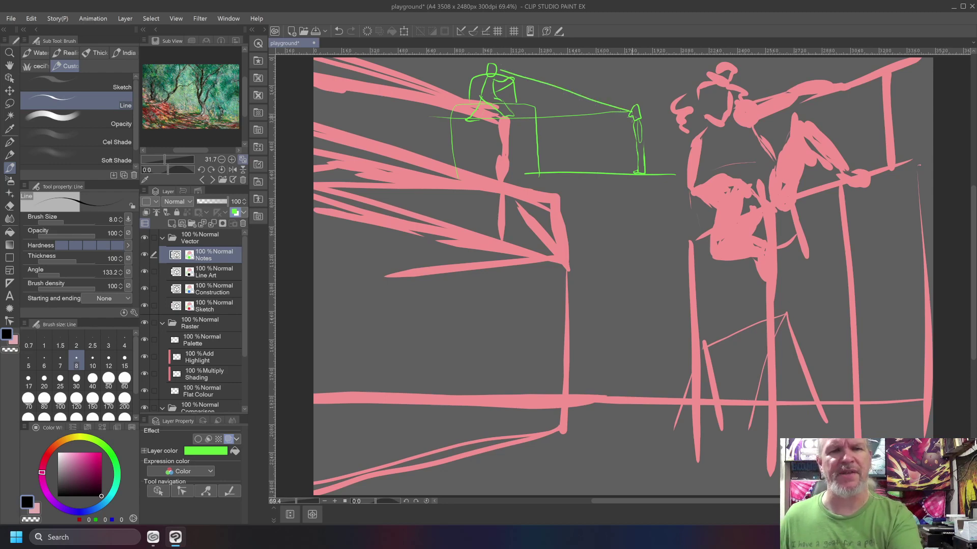
pyautogui.moveTo(607, 105); pyautogui.dragTo(543, 84)
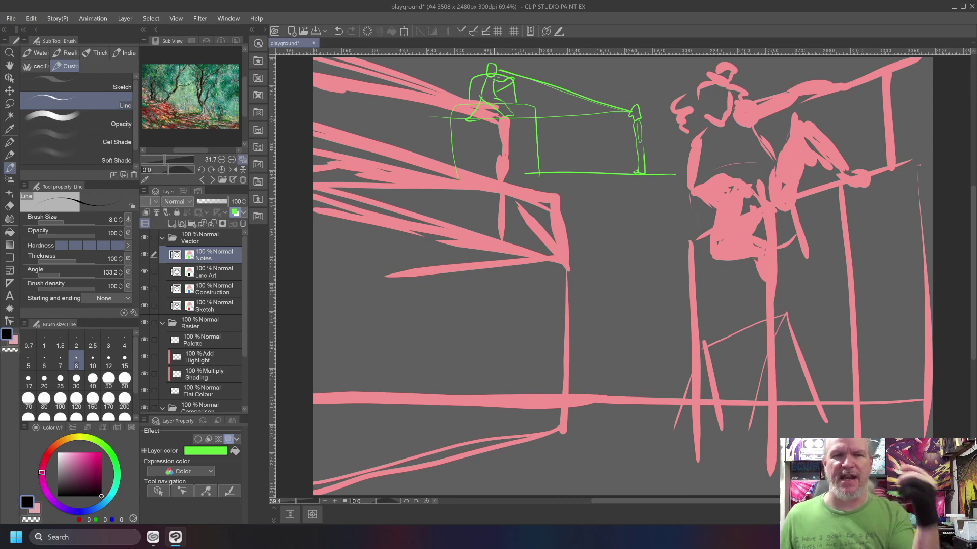
pyautogui.moveTo(625, 111); pyautogui.dragTo(478, 110)
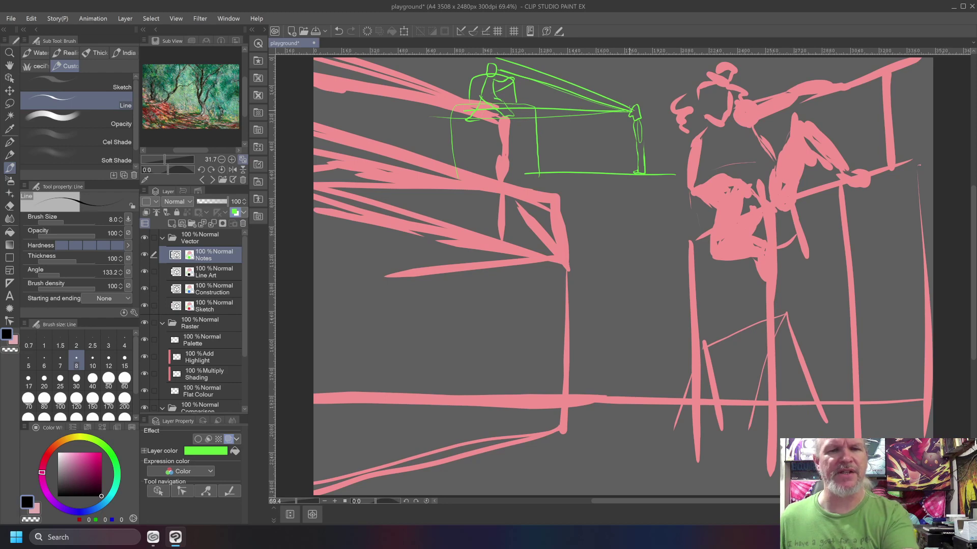
pyautogui.moveTo(615, 112); pyautogui.dragTo(468, 74)
pyautogui.moveTo(622, 116); pyautogui.dragTo(476, 156)
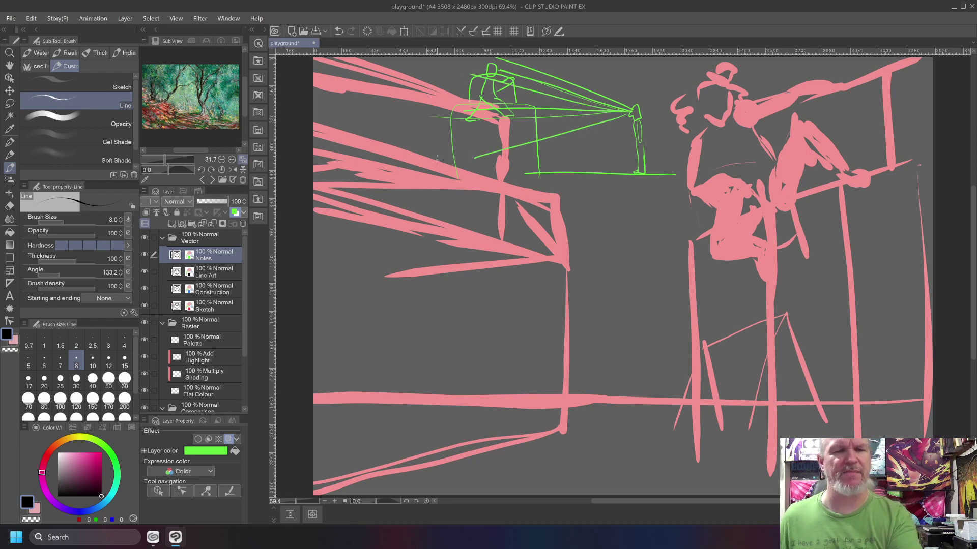
pyautogui.moveTo(476, 110)
pyautogui.mouseDown()
pyautogui.moveTo(506, 121)
pyautogui.moveTo(475, 118)
pyautogui.mouseUp()
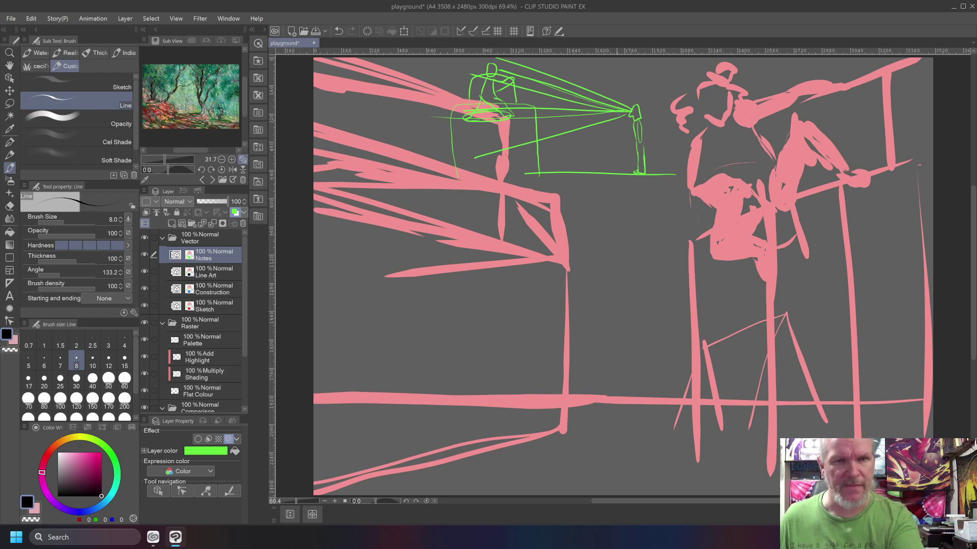
pyautogui.moveTo(621, 109); pyautogui.dragTo(514, 69)
pyautogui.moveTo(625, 116); pyautogui.dragTo(467, 120)
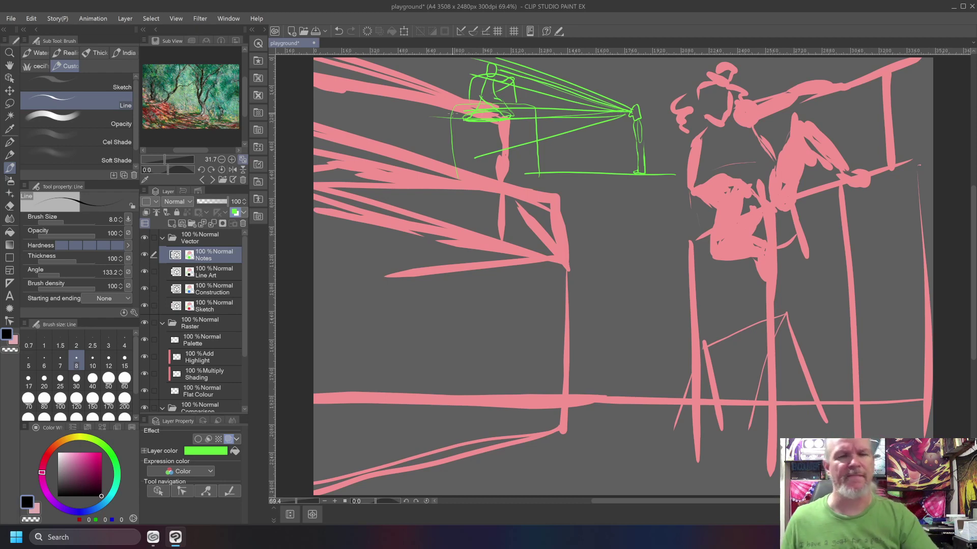
pyautogui.moveTo(625, 109)
pyautogui.mouseDown()
pyautogui.moveTo(479, 82)
pyautogui.moveTo(512, 77)
pyautogui.moveTo(466, 82)
pyautogui.mouseUp()
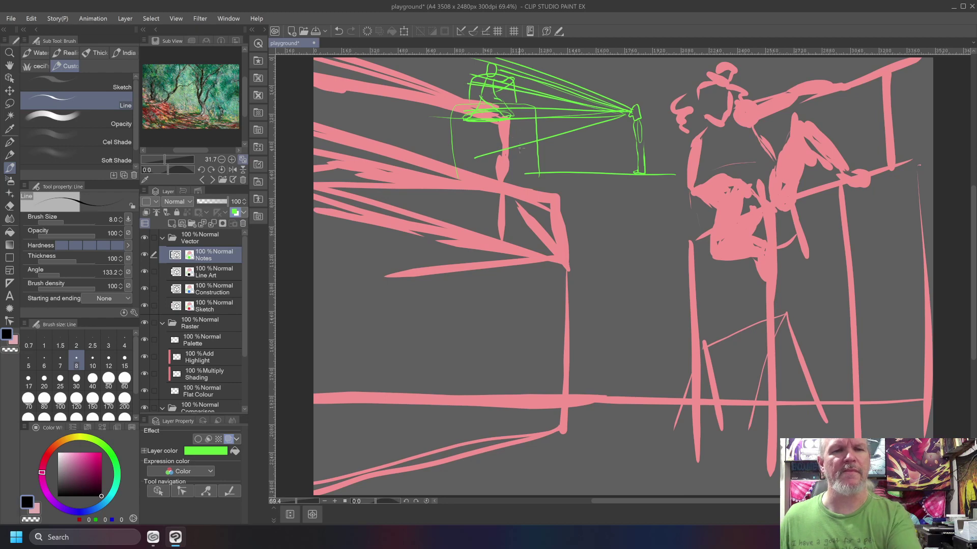
pyautogui.moveTo(626, 116); pyautogui.dragTo(441, 116)
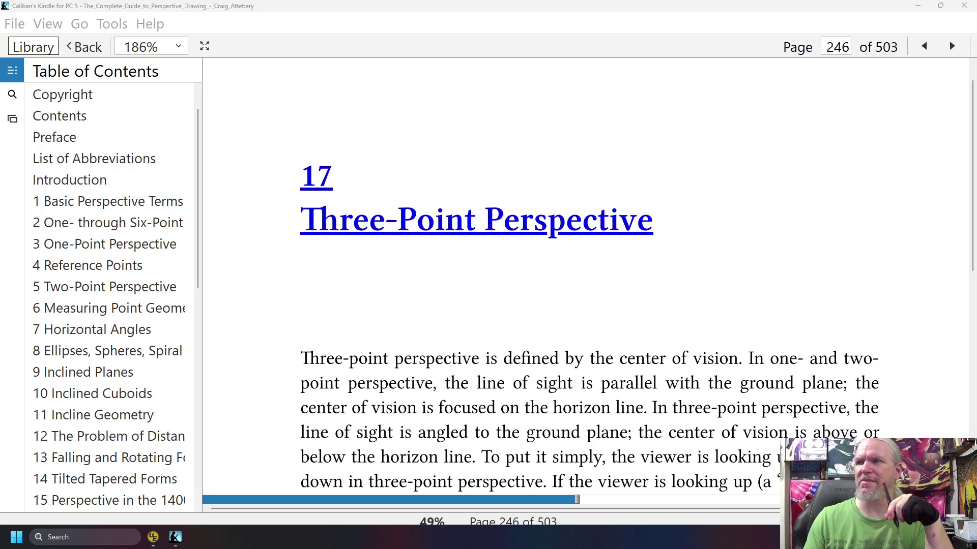
# Step: Switch to the perspective drawing book in Kindle and read the opening of chapter 17, Three-Point Perspective
pyautogui.scroll(-1, 611, 166)
pyautogui.scroll(2, 613, 167)
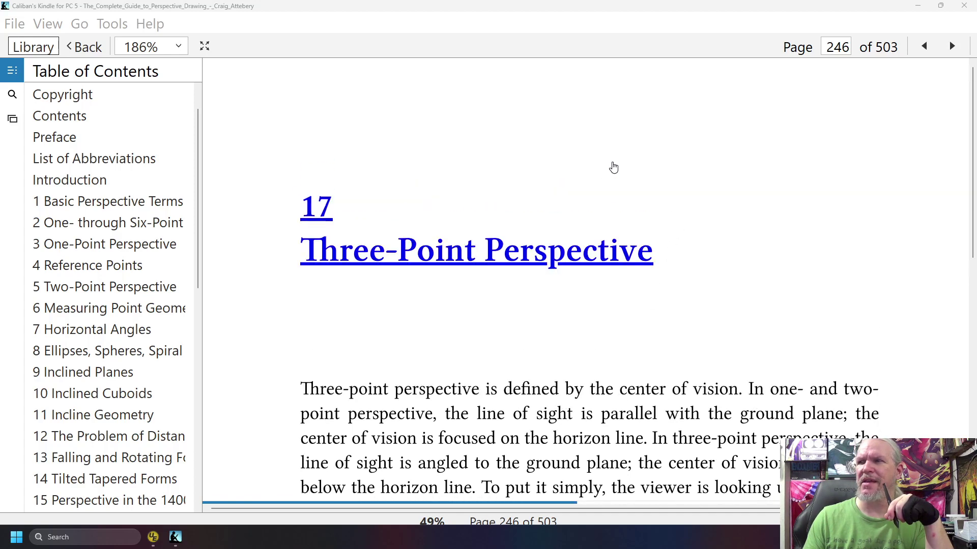
pyautogui.scroll(-4, 613, 167)
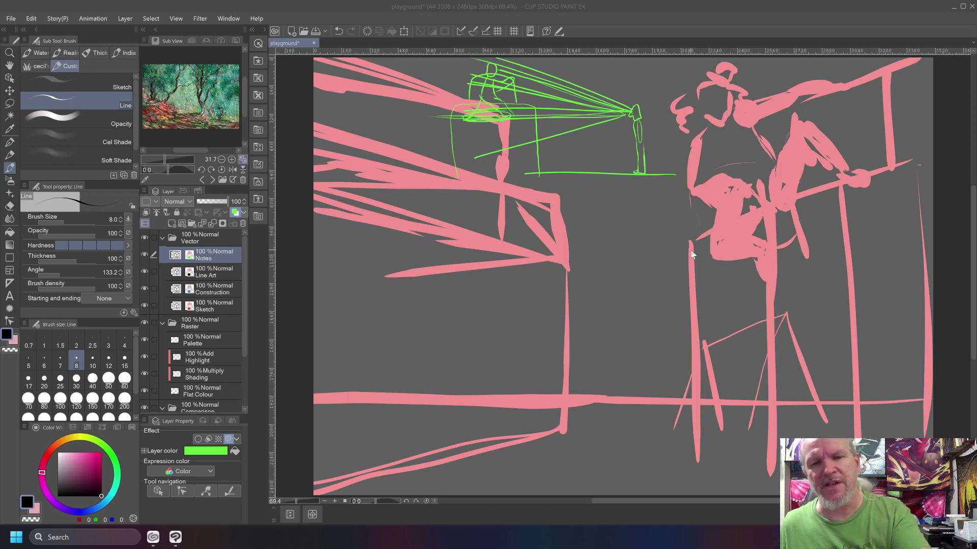
# Step: Return to Clip Studio Paint, trace the playground frame's front post and draw slanted versions of its posts for three-point perspective
pyautogui.moveTo(690, 243); pyautogui.dragTo(692, 383)
pyautogui.moveTo(695, 446); pyautogui.dragTo(691, 233)
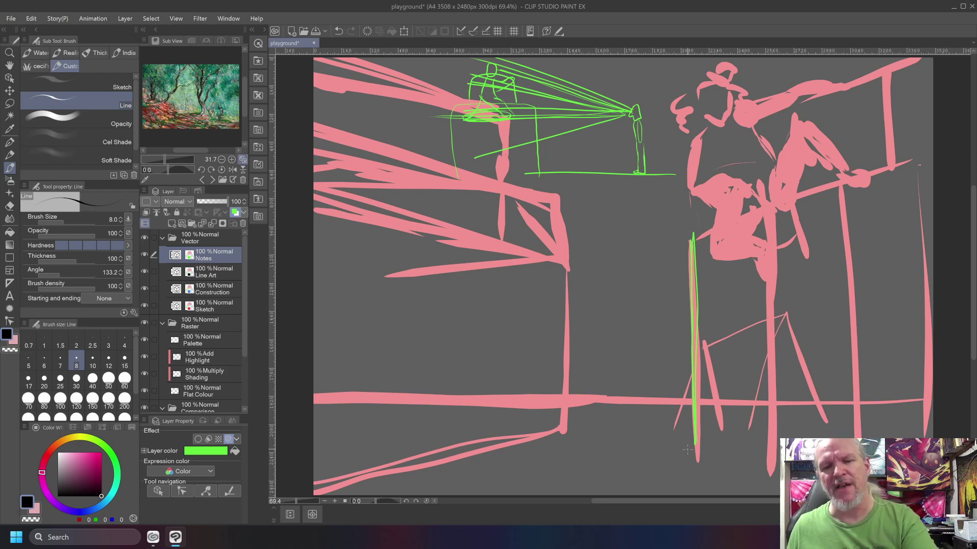
pyautogui.moveTo(690, 454); pyautogui.dragTo(652, 230)
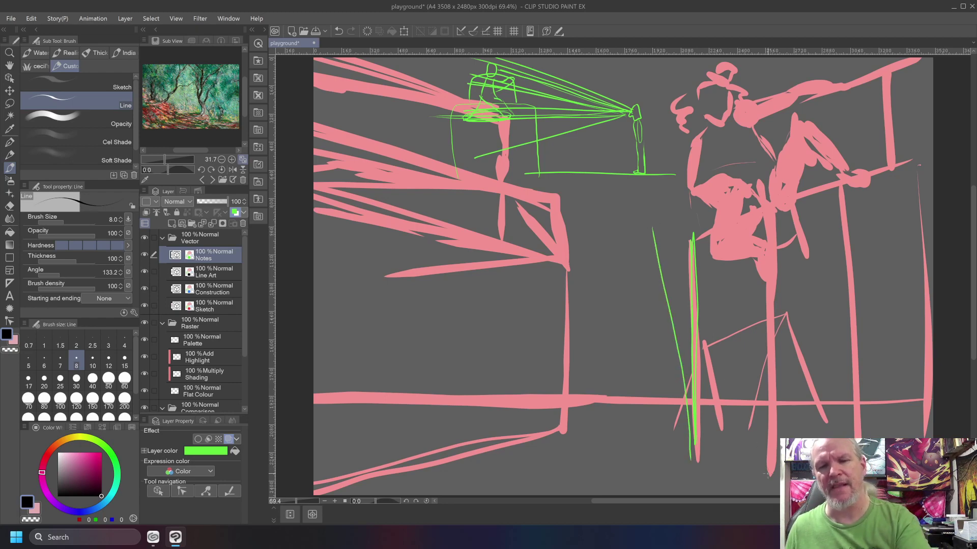
pyautogui.moveTo(795, 437); pyautogui.dragTo(733, 225)
pyautogui.moveTo(910, 438)
pyautogui.mouseDown()
pyautogui.moveTo(816, 192)
pyautogui.moveTo(663, 236)
pyautogui.mouseUp()
# Step: Sketch a slanted crossbar and curved guide lines across the frame, and enclose the seated character in a large circle
pyautogui.moveTo(821, 186)
pyautogui.mouseDown()
pyautogui.moveTo(772, 102)
pyautogui.moveTo(679, 129)
pyautogui.moveTo(650, 208)
pyautogui.mouseUp()
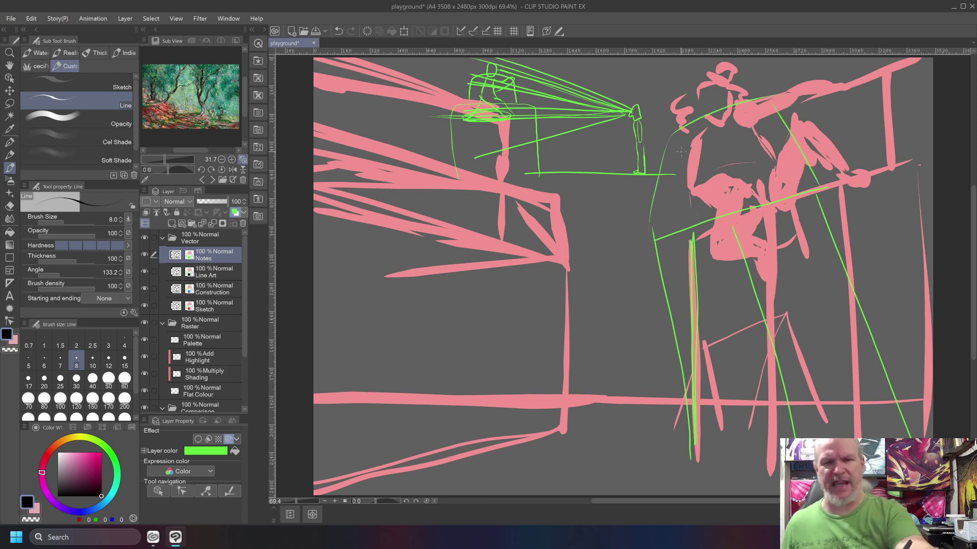
pyautogui.moveTo(676, 133)
pyautogui.mouseDown()
pyautogui.moveTo(670, 174)
pyautogui.moveTo(683, 219)
pyautogui.mouseUp()
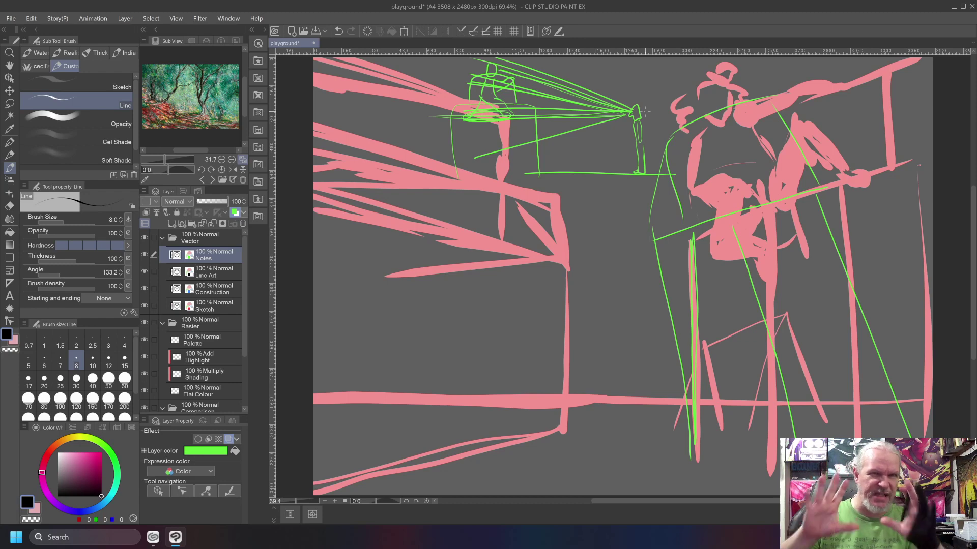
pyautogui.moveTo(814, 76)
pyautogui.mouseDown()
pyautogui.moveTo(778, 70)
pyautogui.moveTo(821, 272)
pyautogui.moveTo(718, 76)
pyautogui.mouseUp()
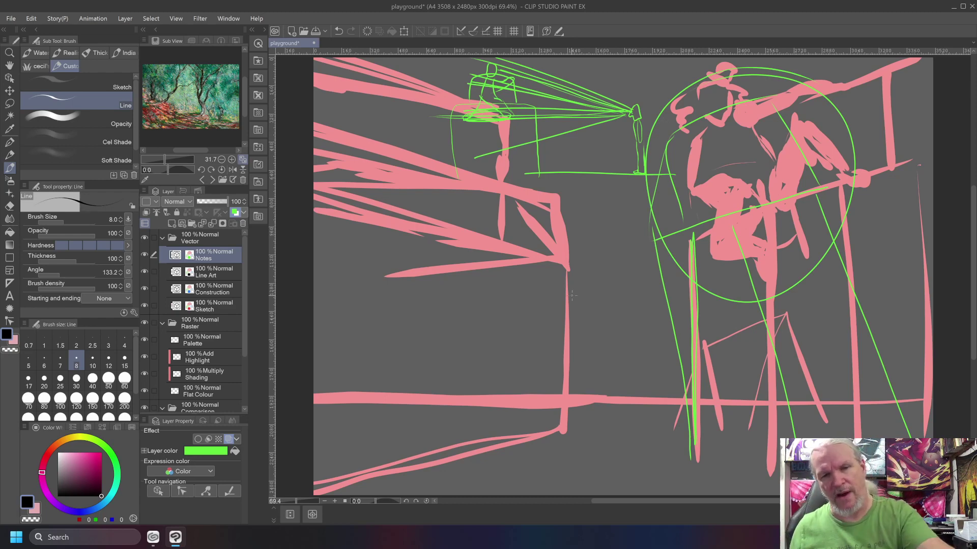
# Step: Draw the other structure's corner edge slanting inward toward the ground, and sketch its upper edges receding from that corner
pyautogui.moveTo(569, 264); pyautogui.dragTo(531, 479)
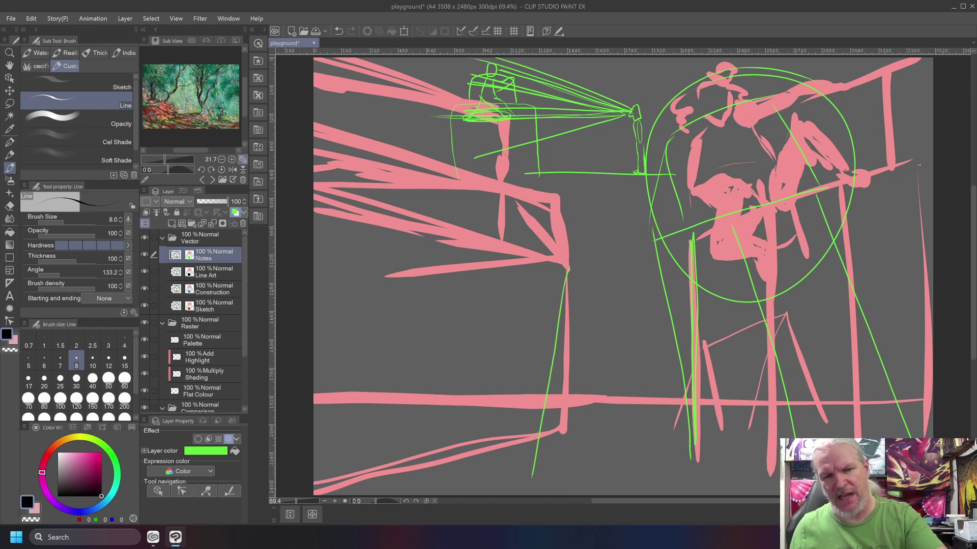
pyautogui.moveTo(547, 369)
pyautogui.mouseDown()
pyautogui.moveTo(580, 250)
pyautogui.moveTo(549, 396)
pyautogui.mouseUp()
pyautogui.moveTo(572, 277); pyautogui.dragTo(541, 461)
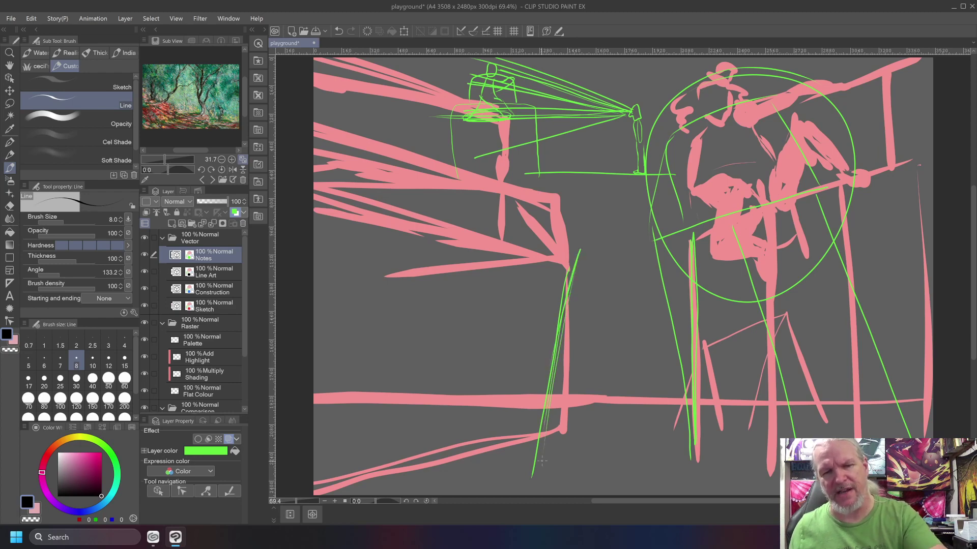
pyautogui.moveTo(568, 279)
pyautogui.mouseDown()
pyautogui.moveTo(584, 194)
pyautogui.moveTo(389, 173)
pyautogui.mouseUp()
pyautogui.moveTo(555, 110)
pyautogui.mouseDown()
pyautogui.moveTo(545, 177)
pyautogui.moveTo(352, 61)
pyautogui.mouseUp()
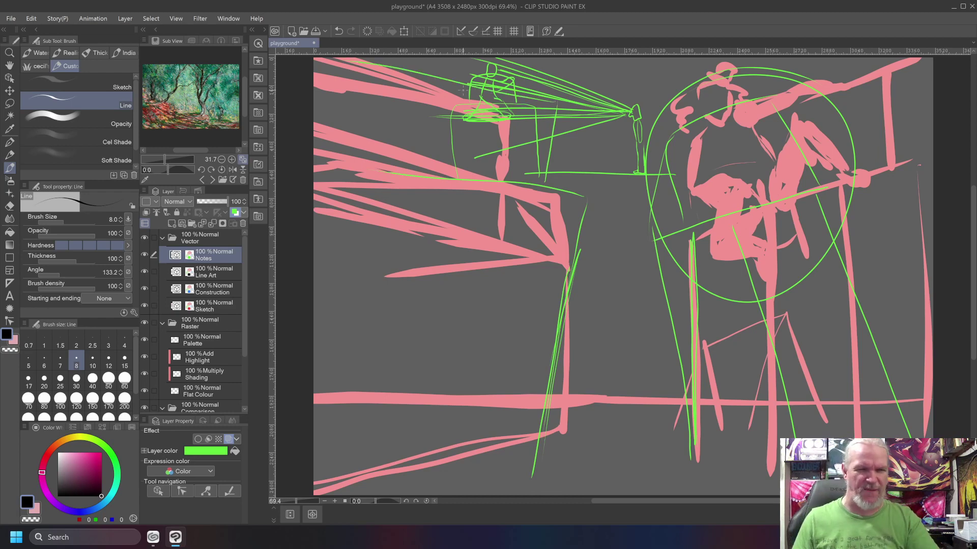